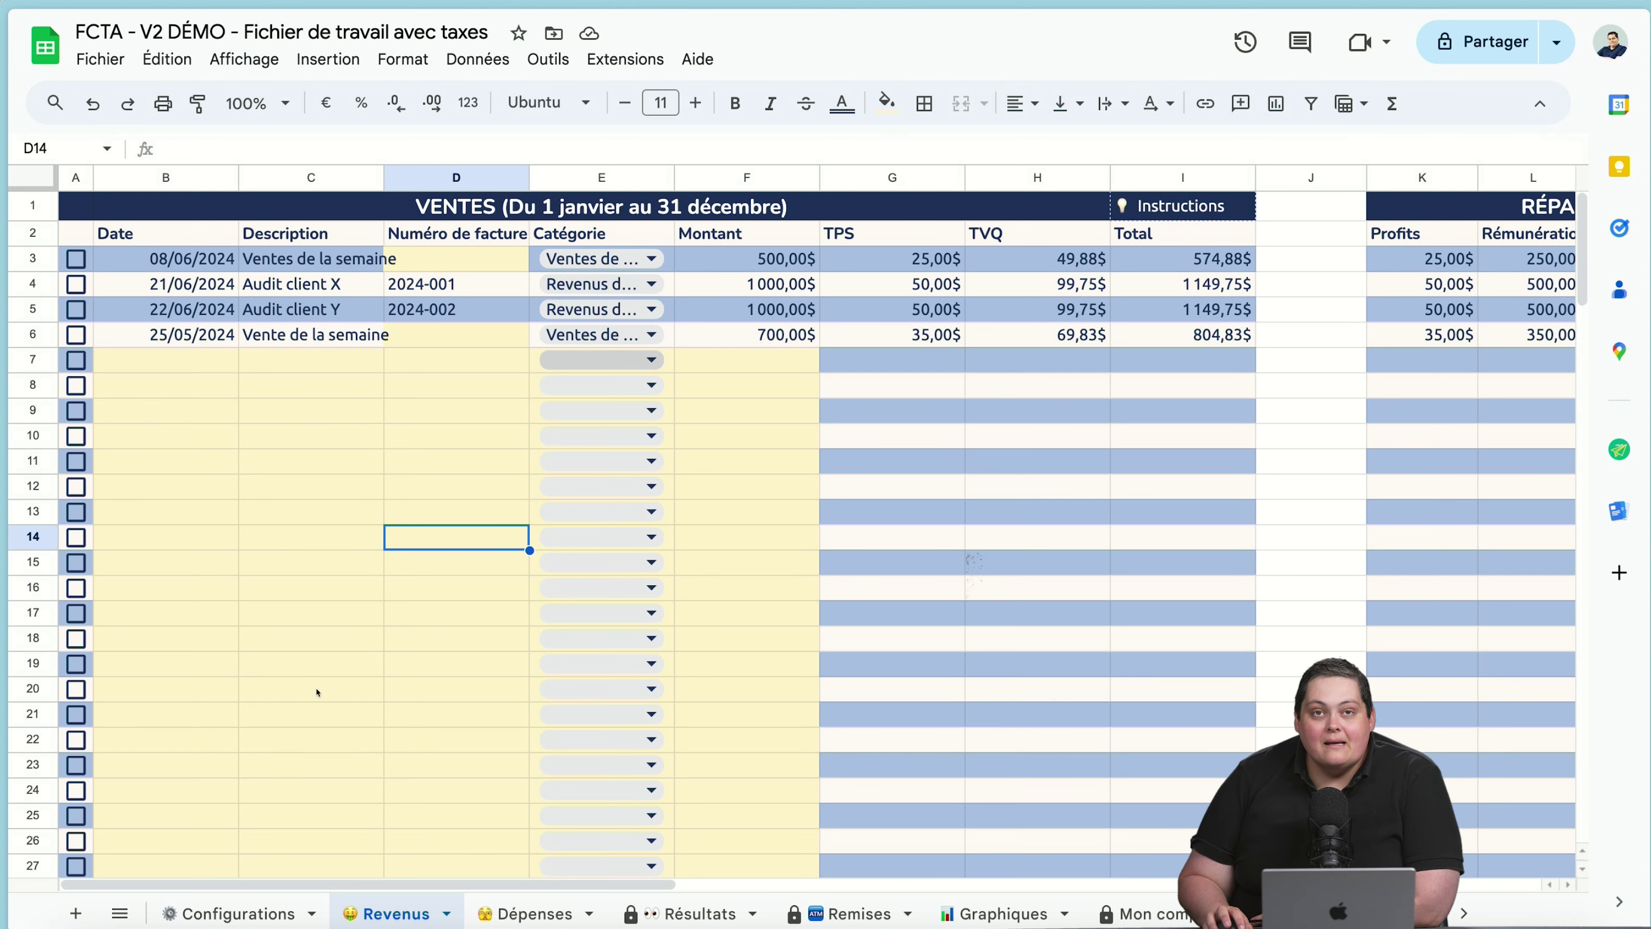
Step: Start a new sale in row 7 of the Revenus sheet, dated 25/06/2024 with the description "Audit"
left_click(166, 360)
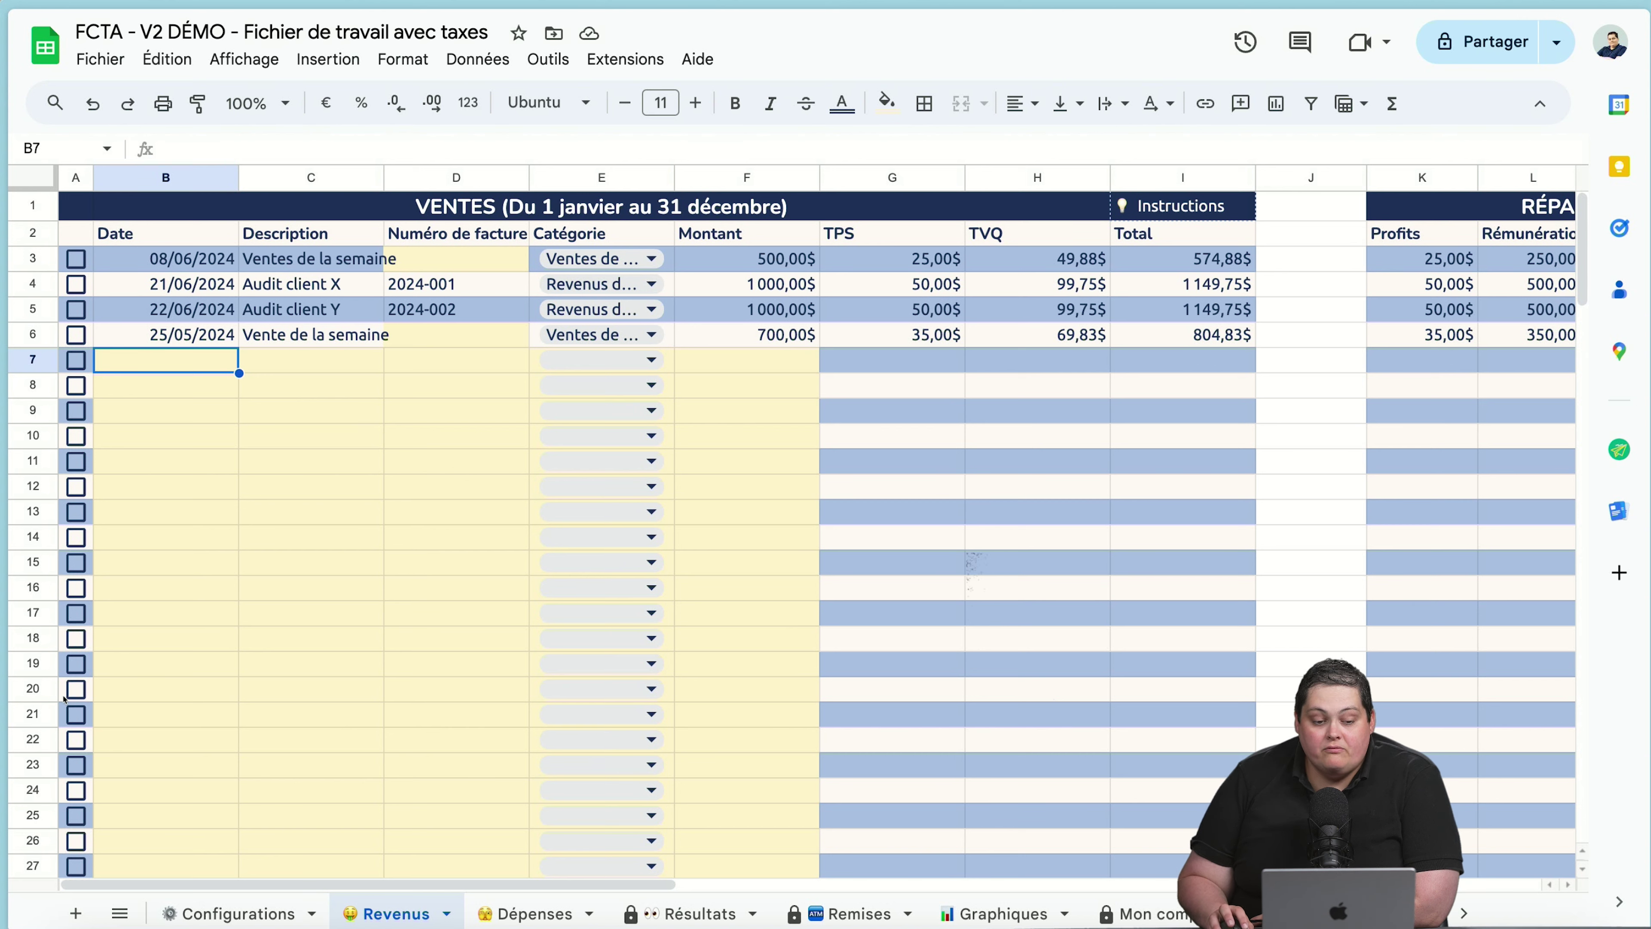
key("Return")
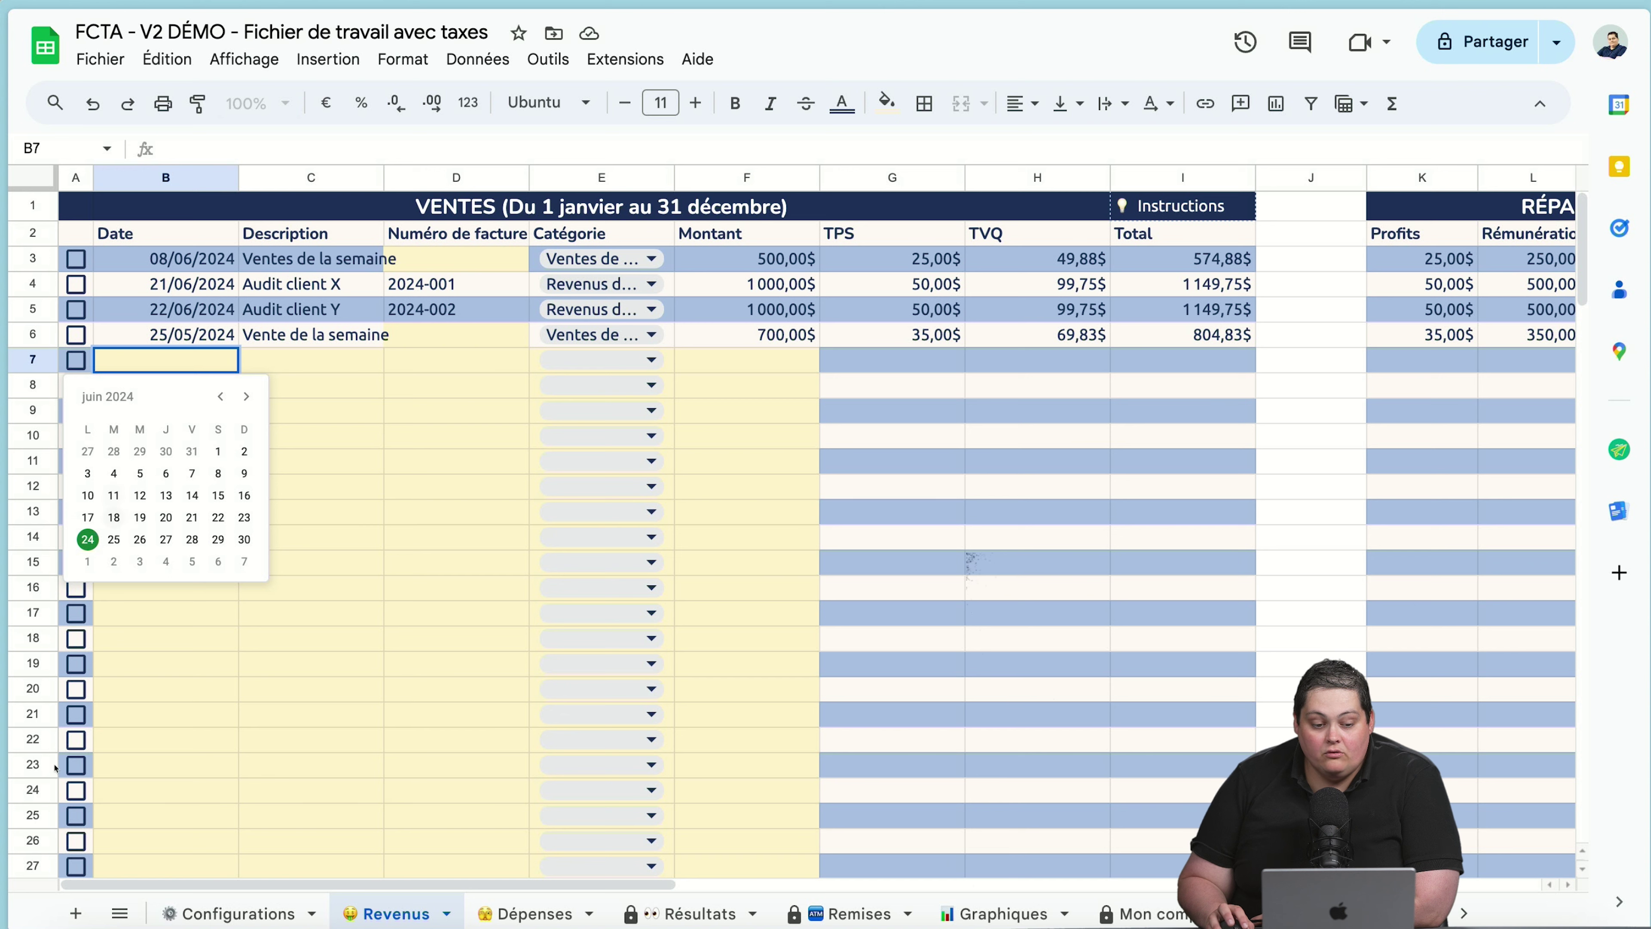
key("Return")
key("Tab")
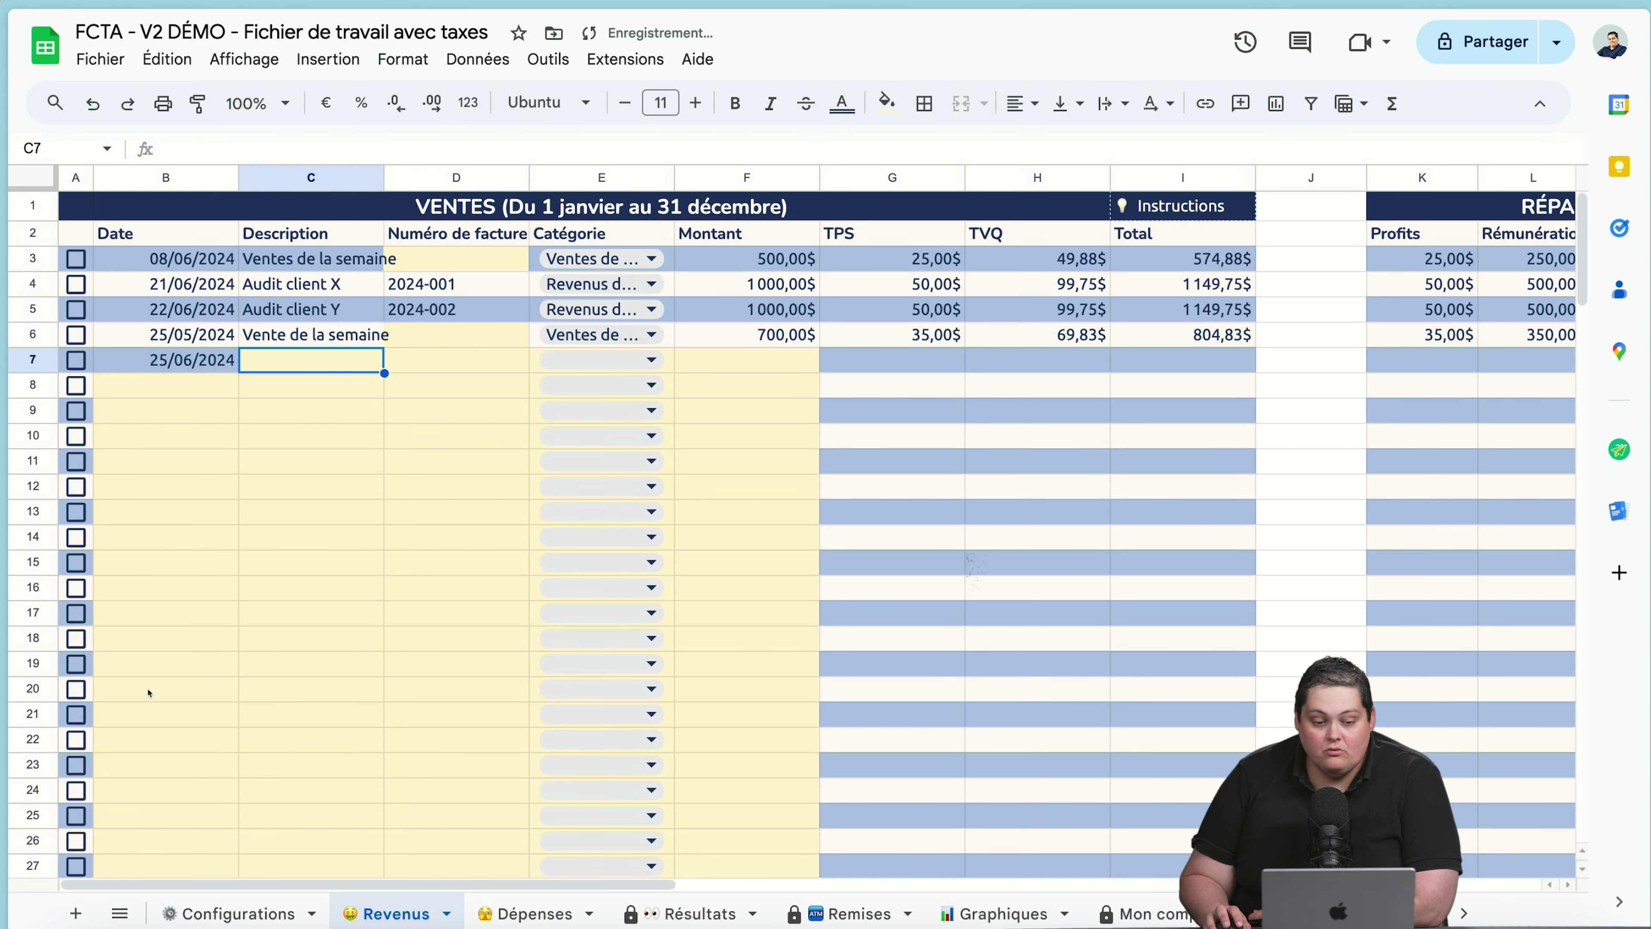
type("Au")
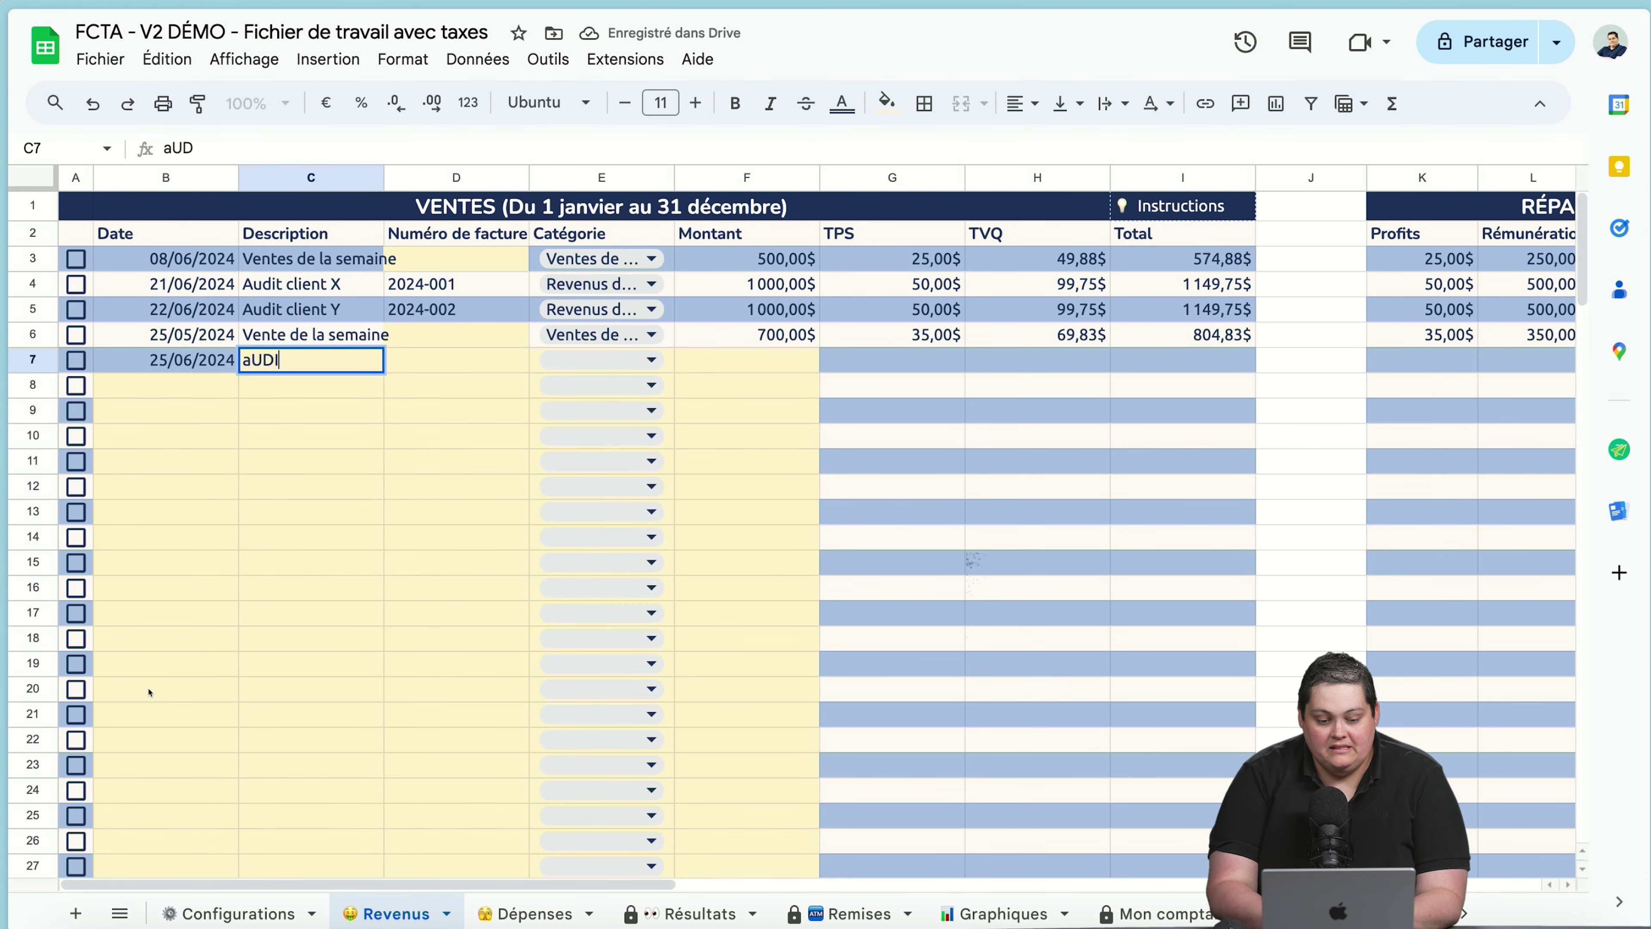
type("dit")
Step: Set the category of the row 7 sale to Revenus de services, leaving its invoice number blank
key("Tab")
key("Tab")
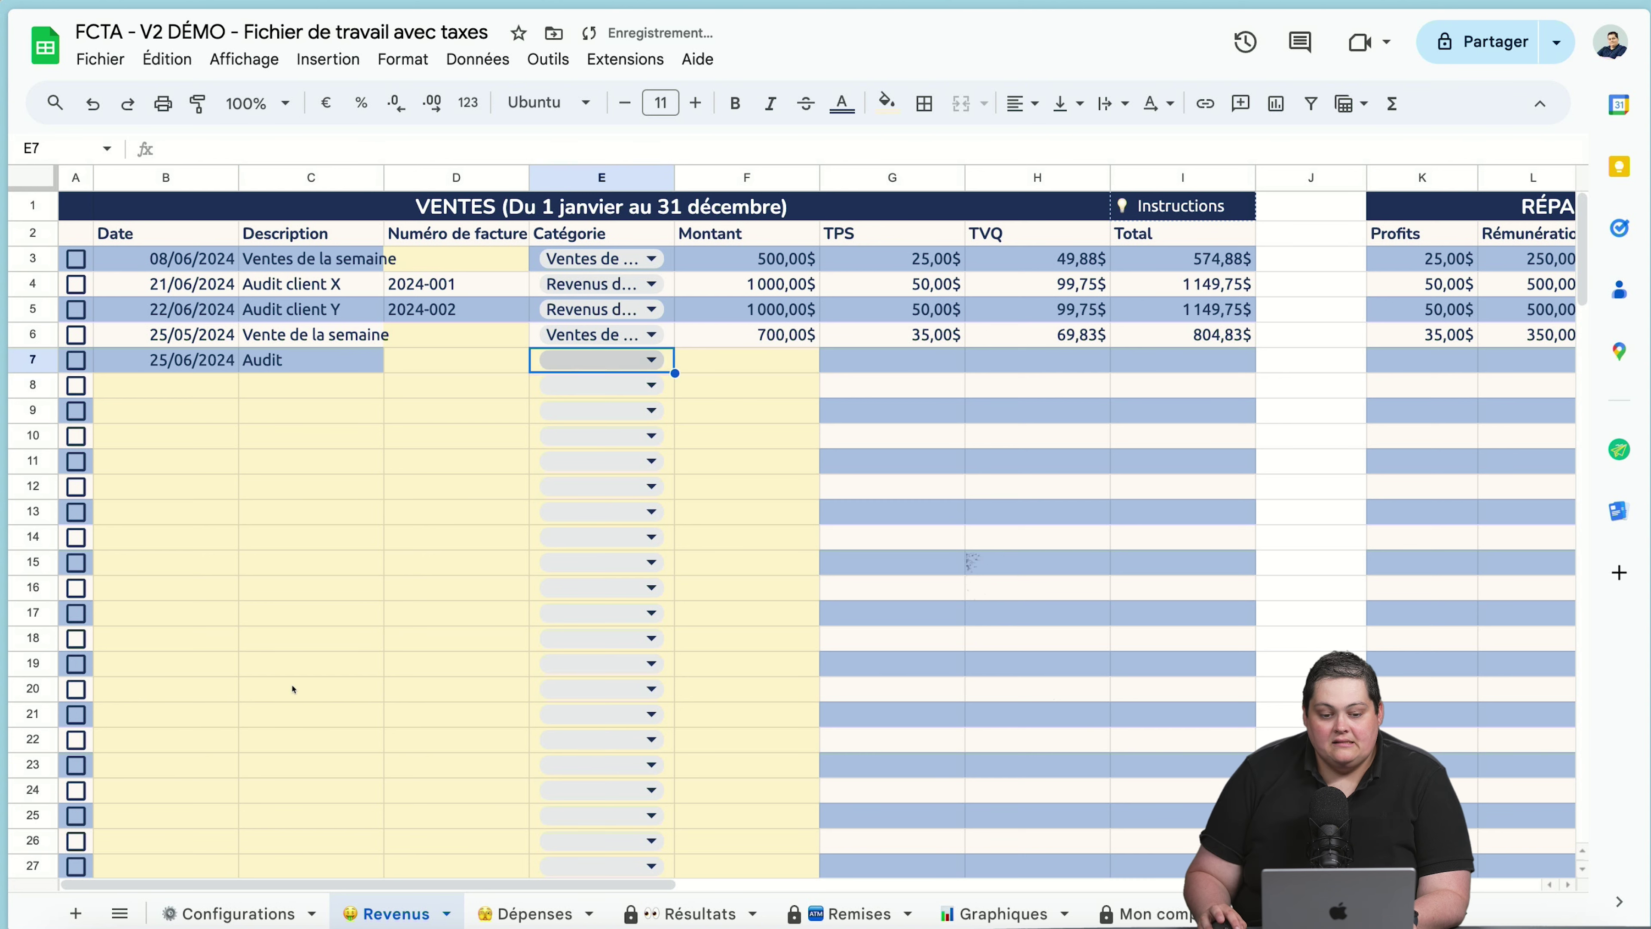
key("Return")
key("Down")
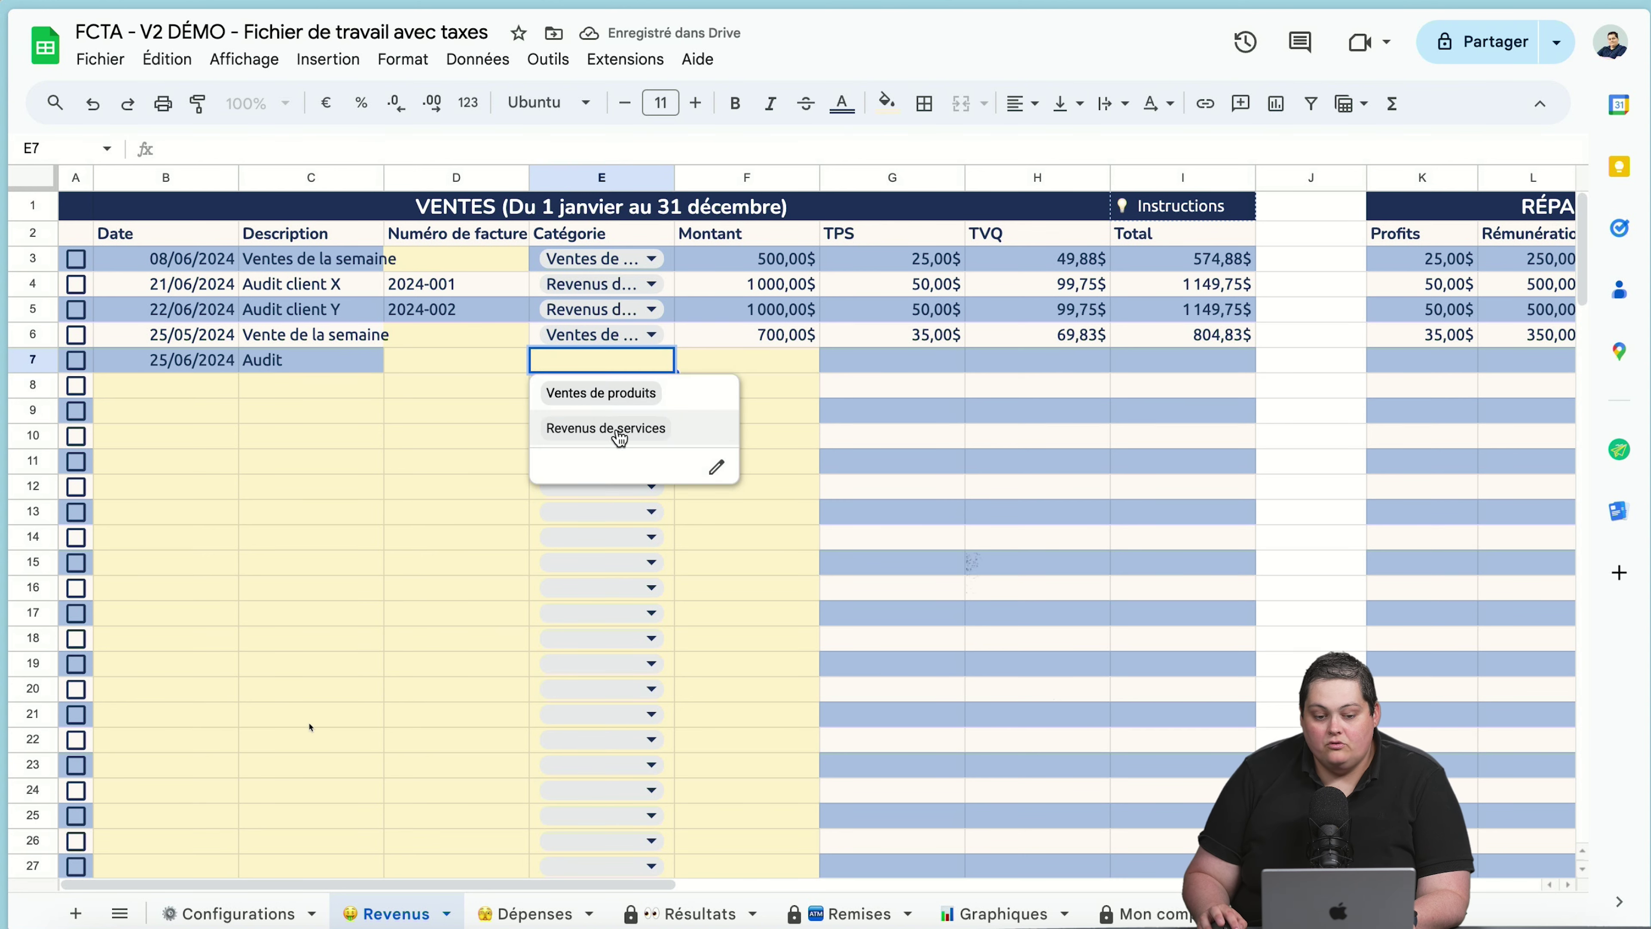
key("Return")
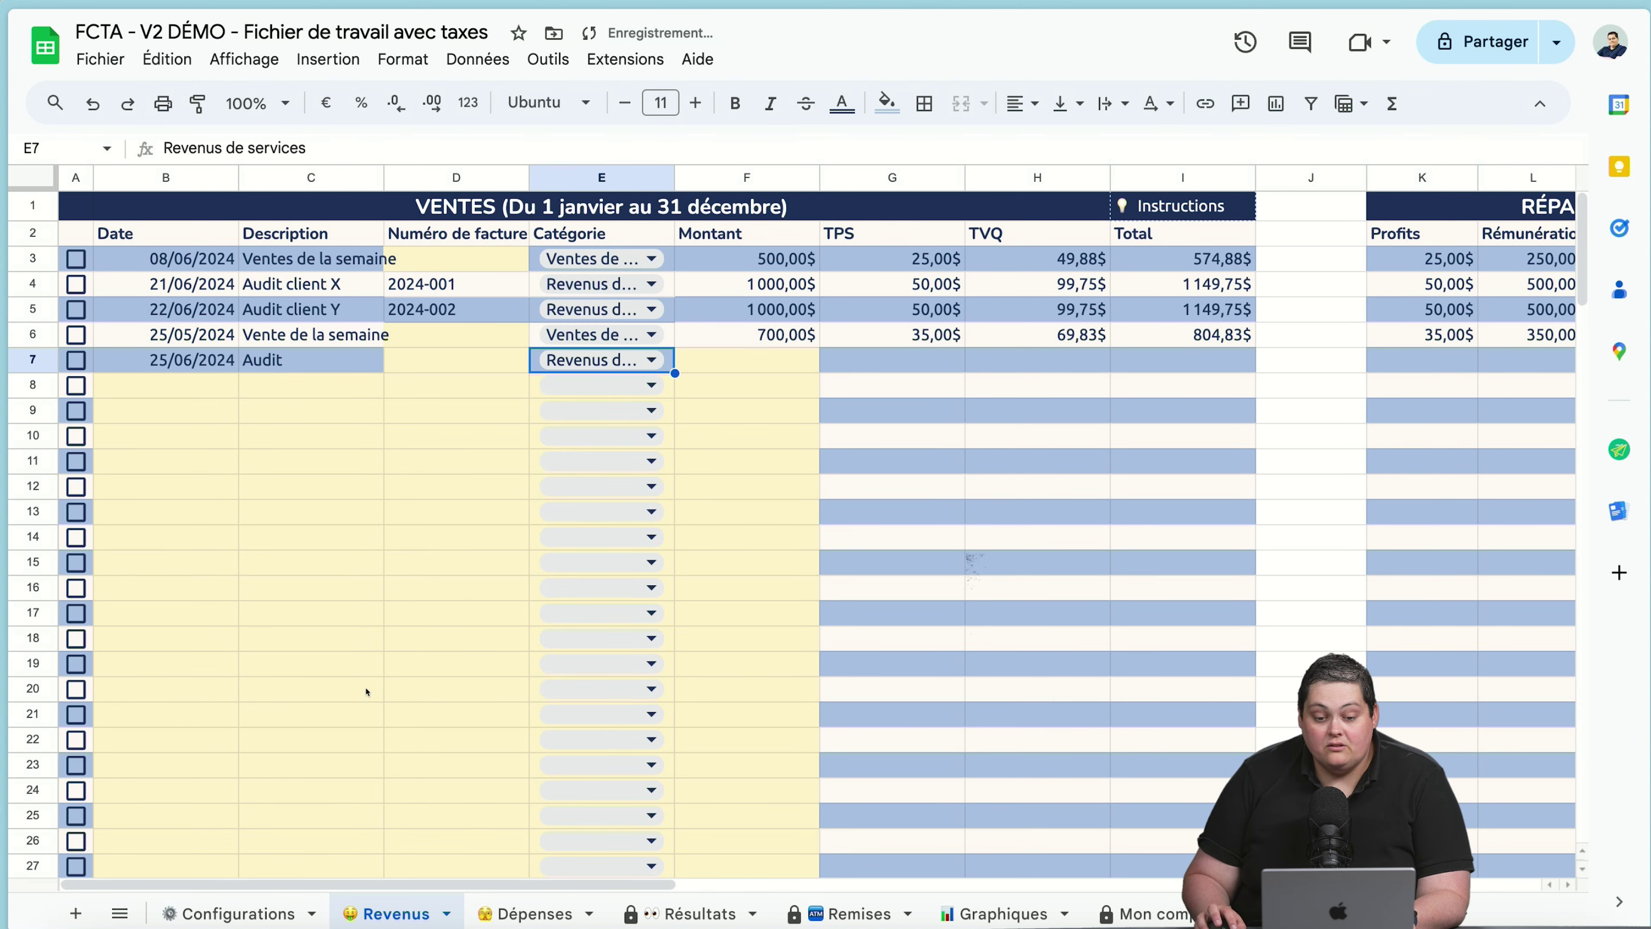
Step: Enter an amount of 1000 for the row 7 sale and tick the row's checkbox
key("Tab")
type("1 00")
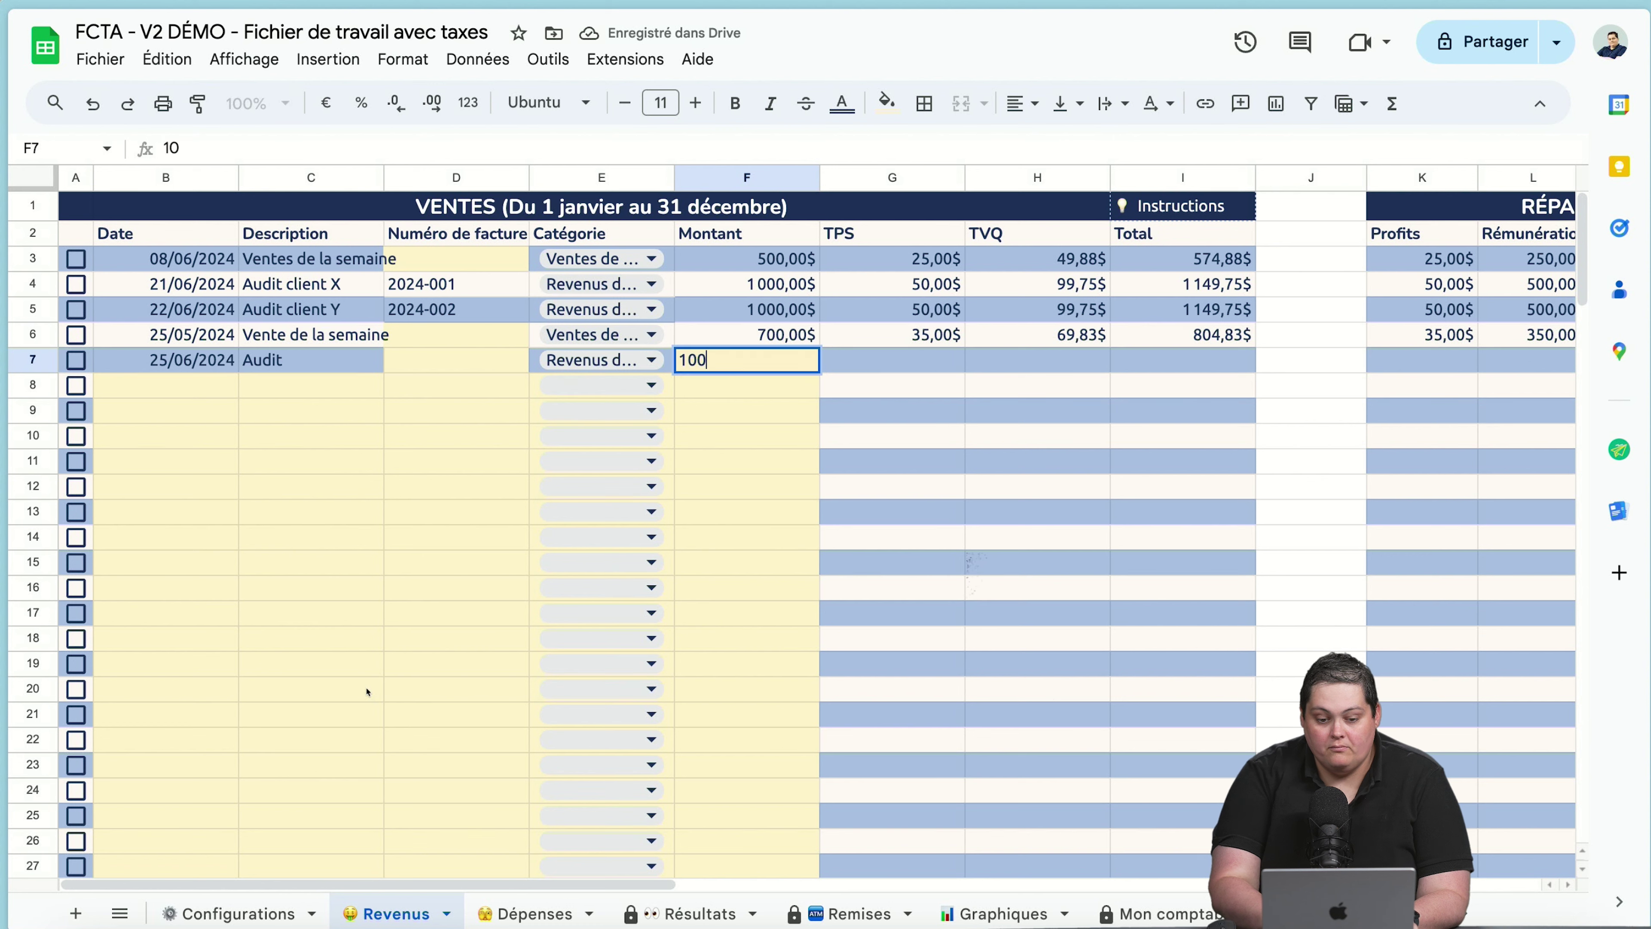
type("0")
key("Return")
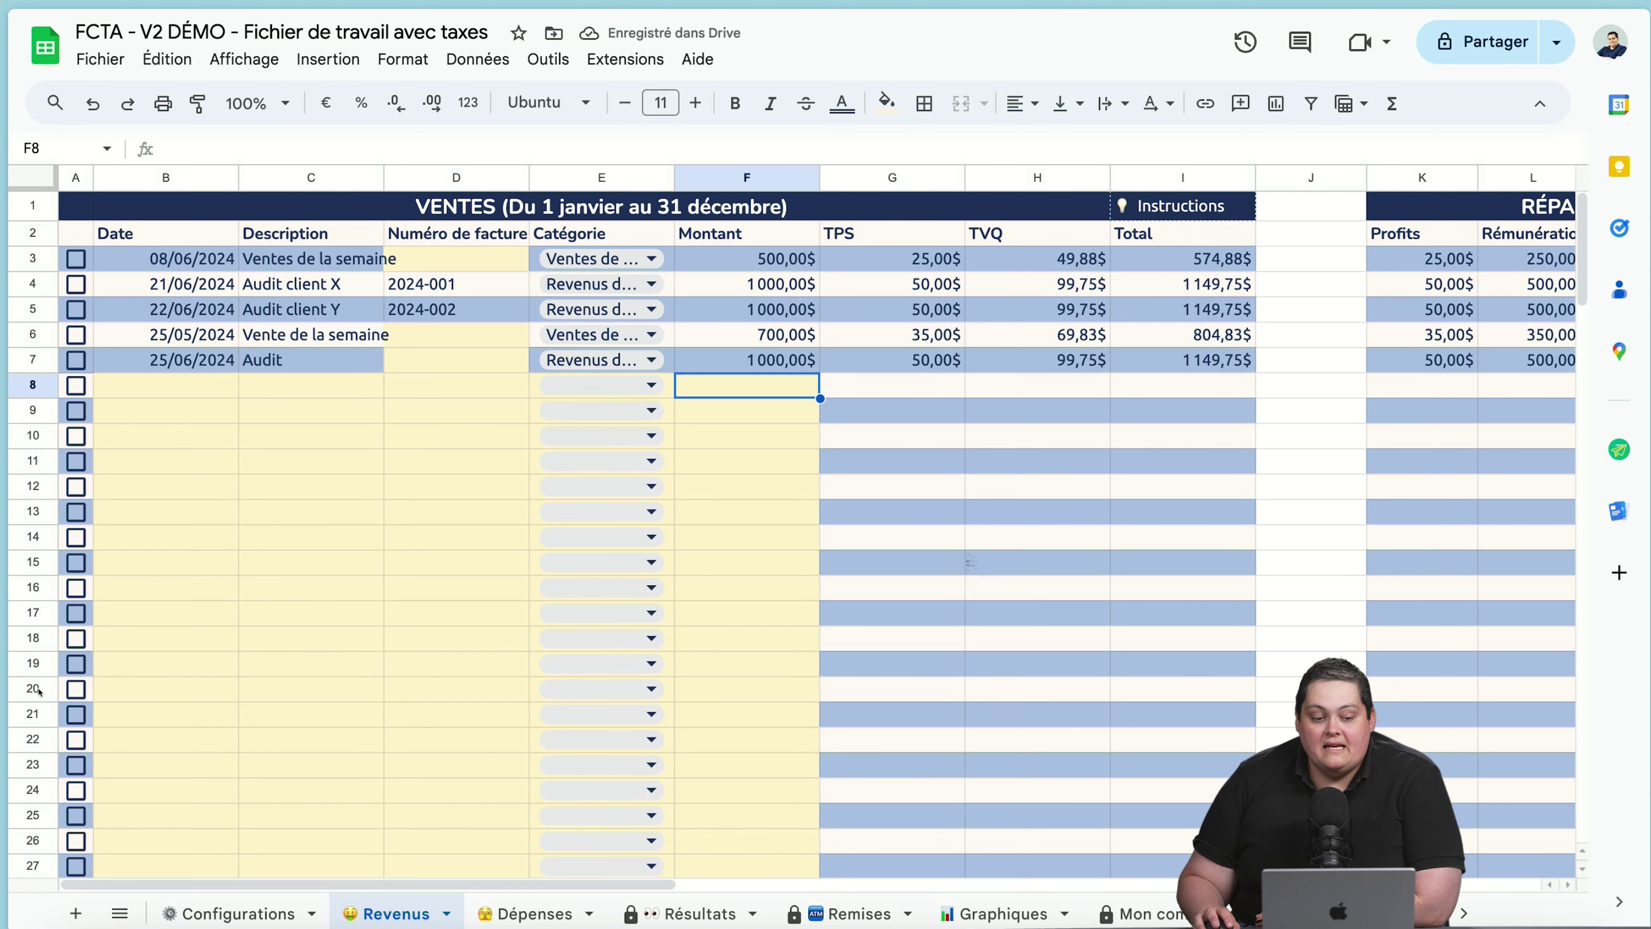
left_click(75, 359)
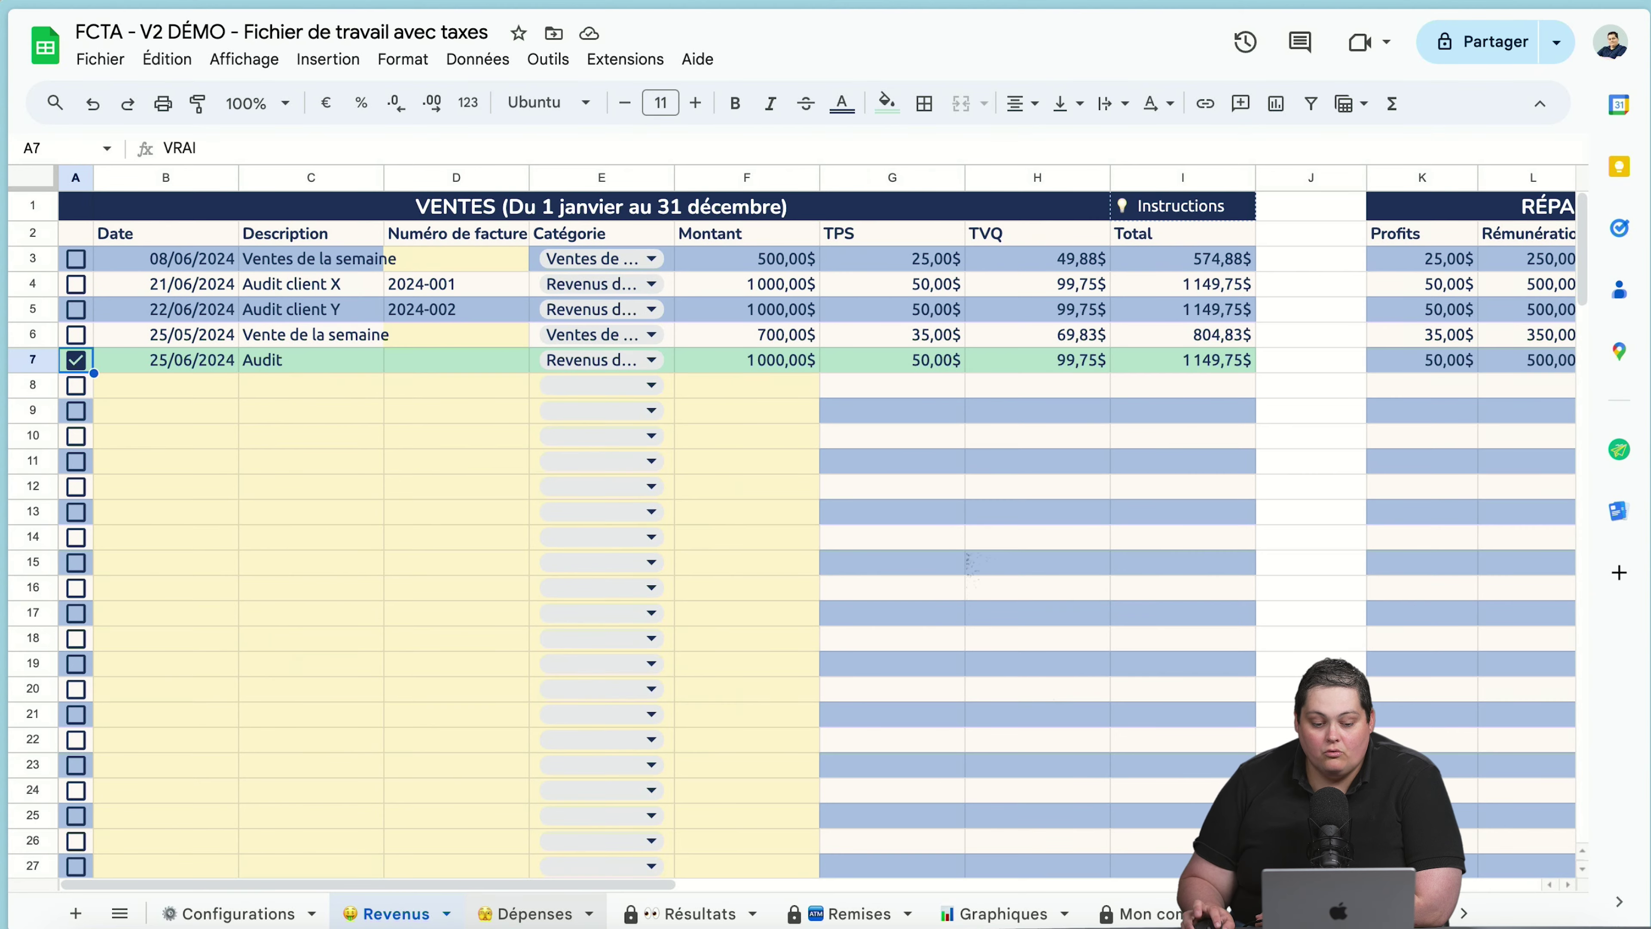
Step: Open the Dépenses sheet and review the date, category, description and reference columns of the recorded expenses
left_click(528, 914)
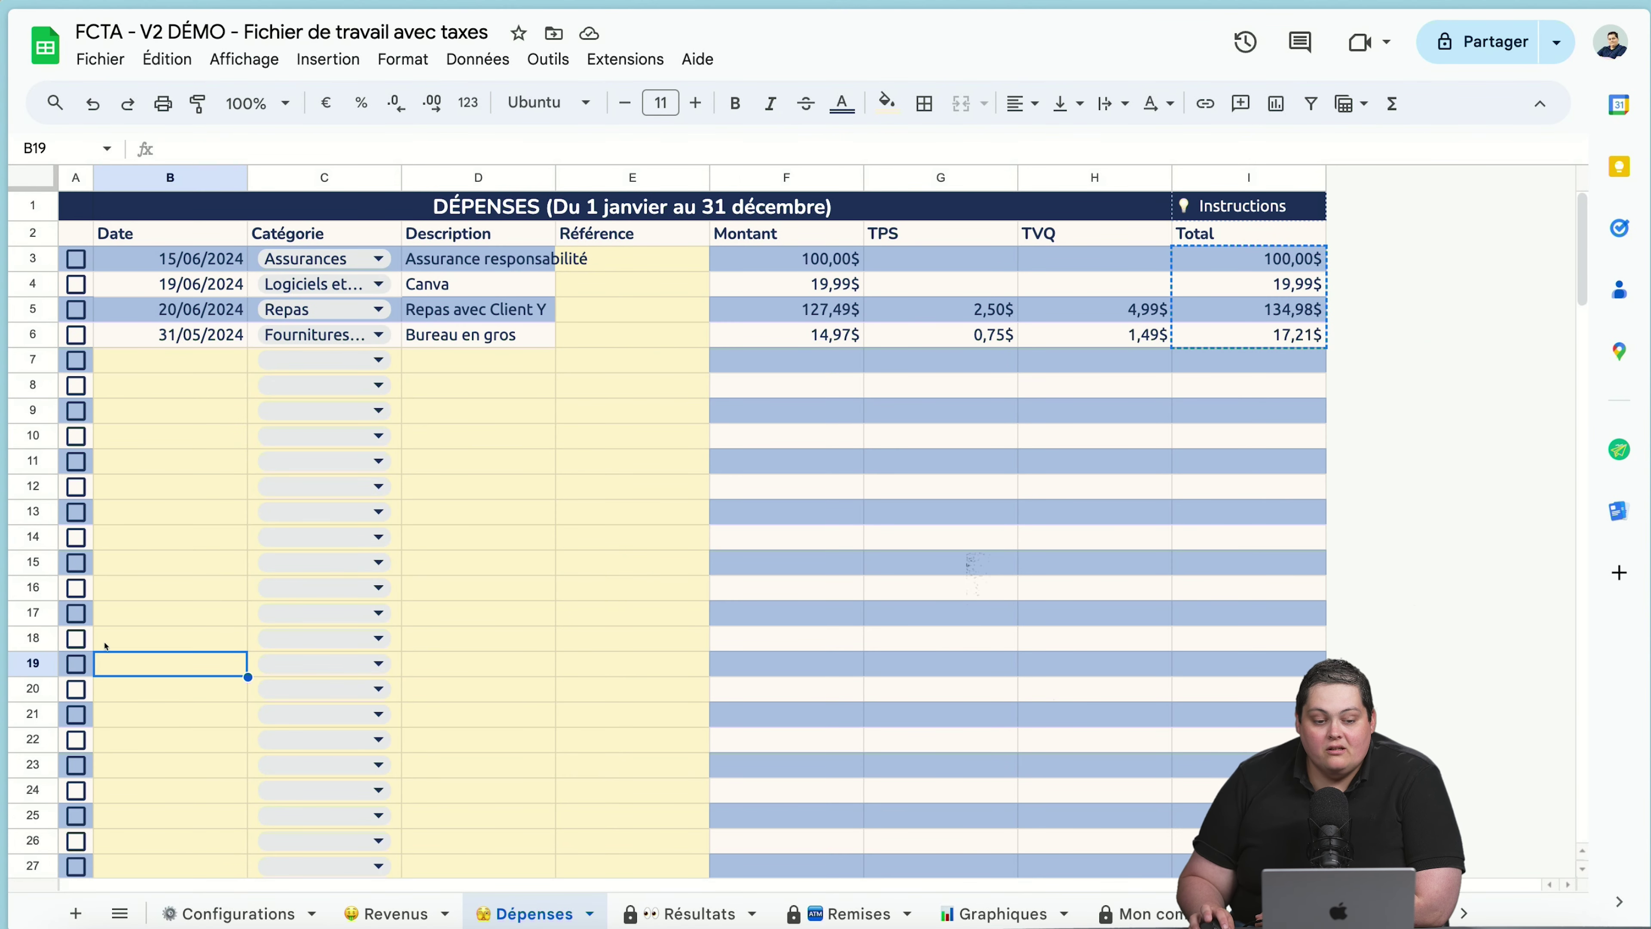
left_click_drag(170, 259, 170, 334)
left_click_drag(324, 258, 324, 359)
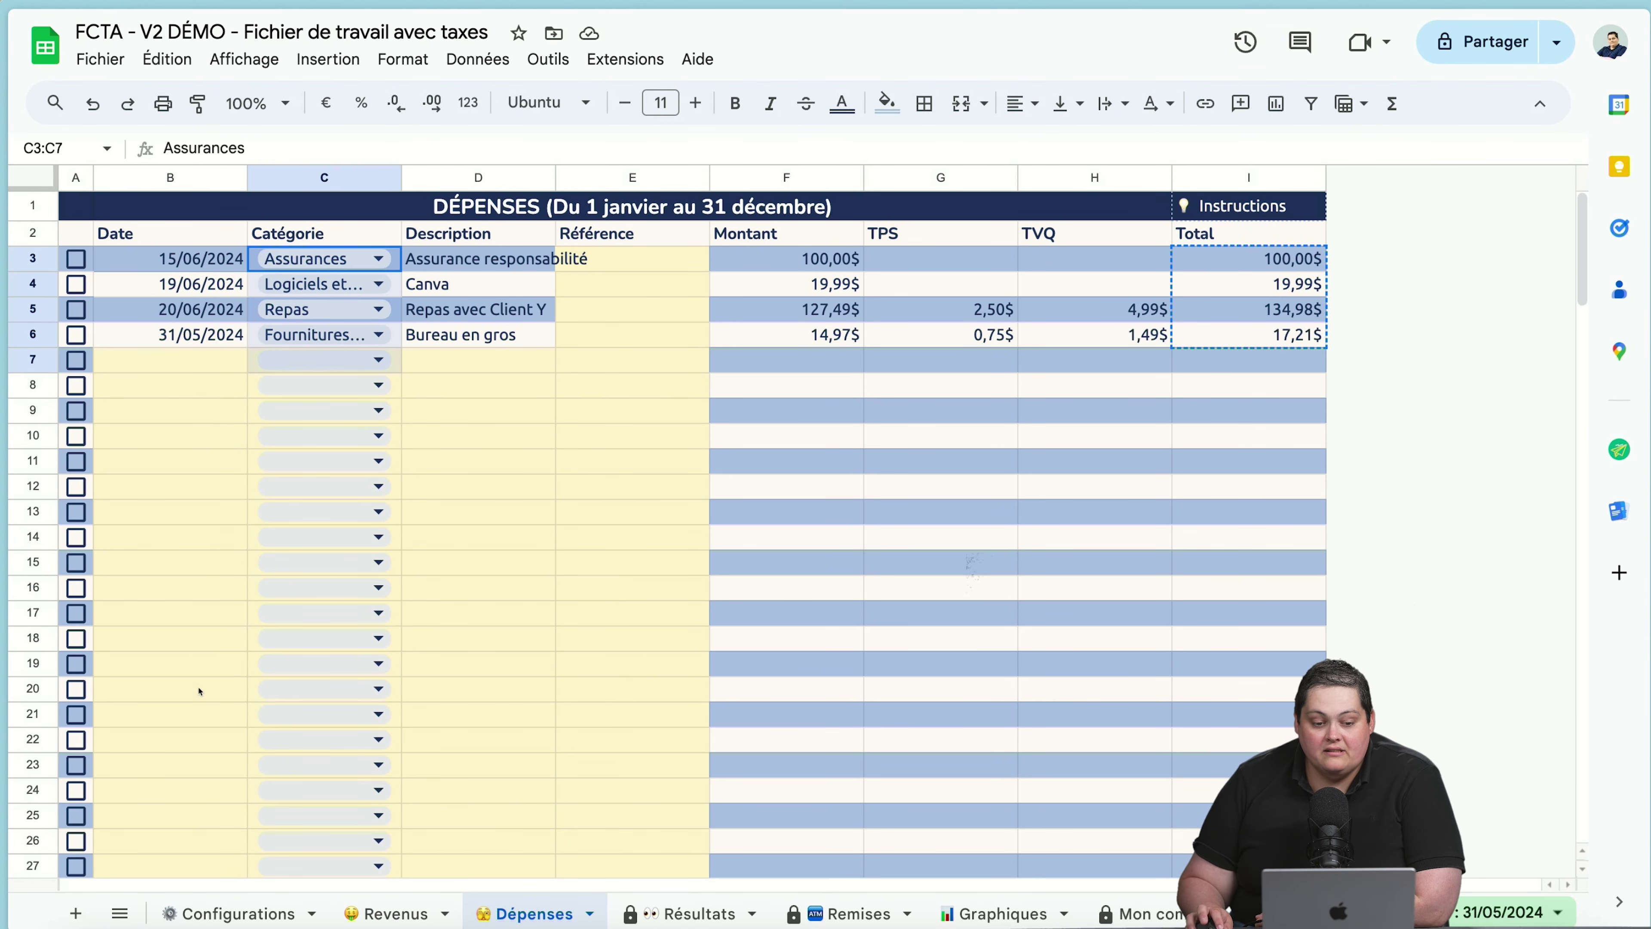
key("shift+Up")
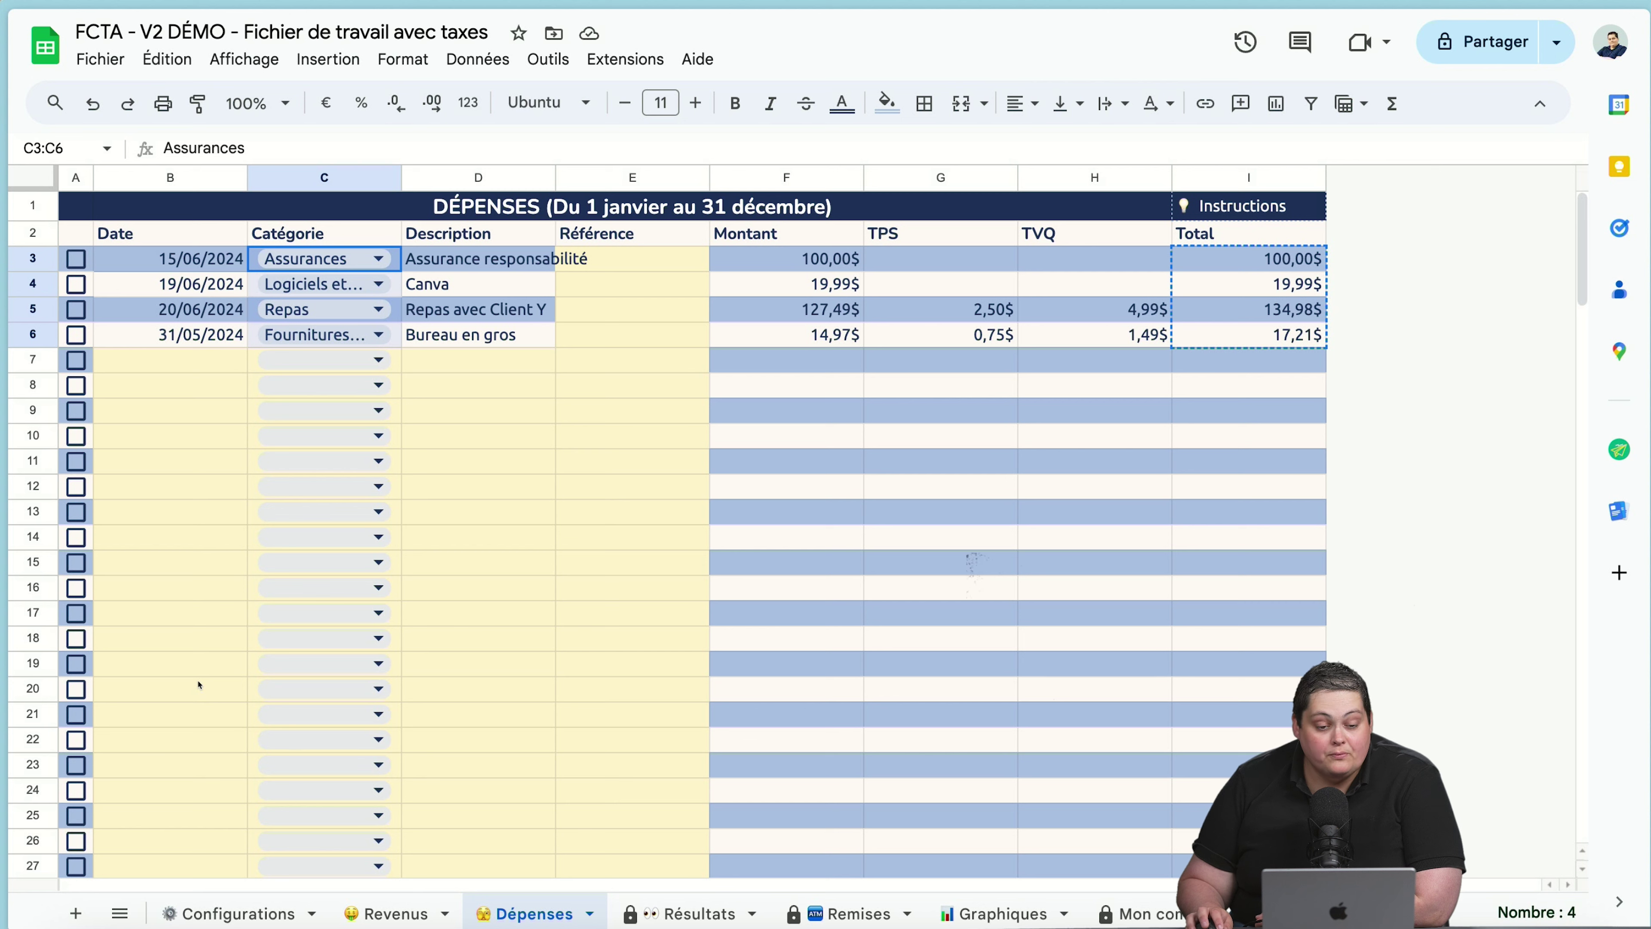
key("Right")
key("shift+Down")
key("shift+Down")
key("shift+Down")
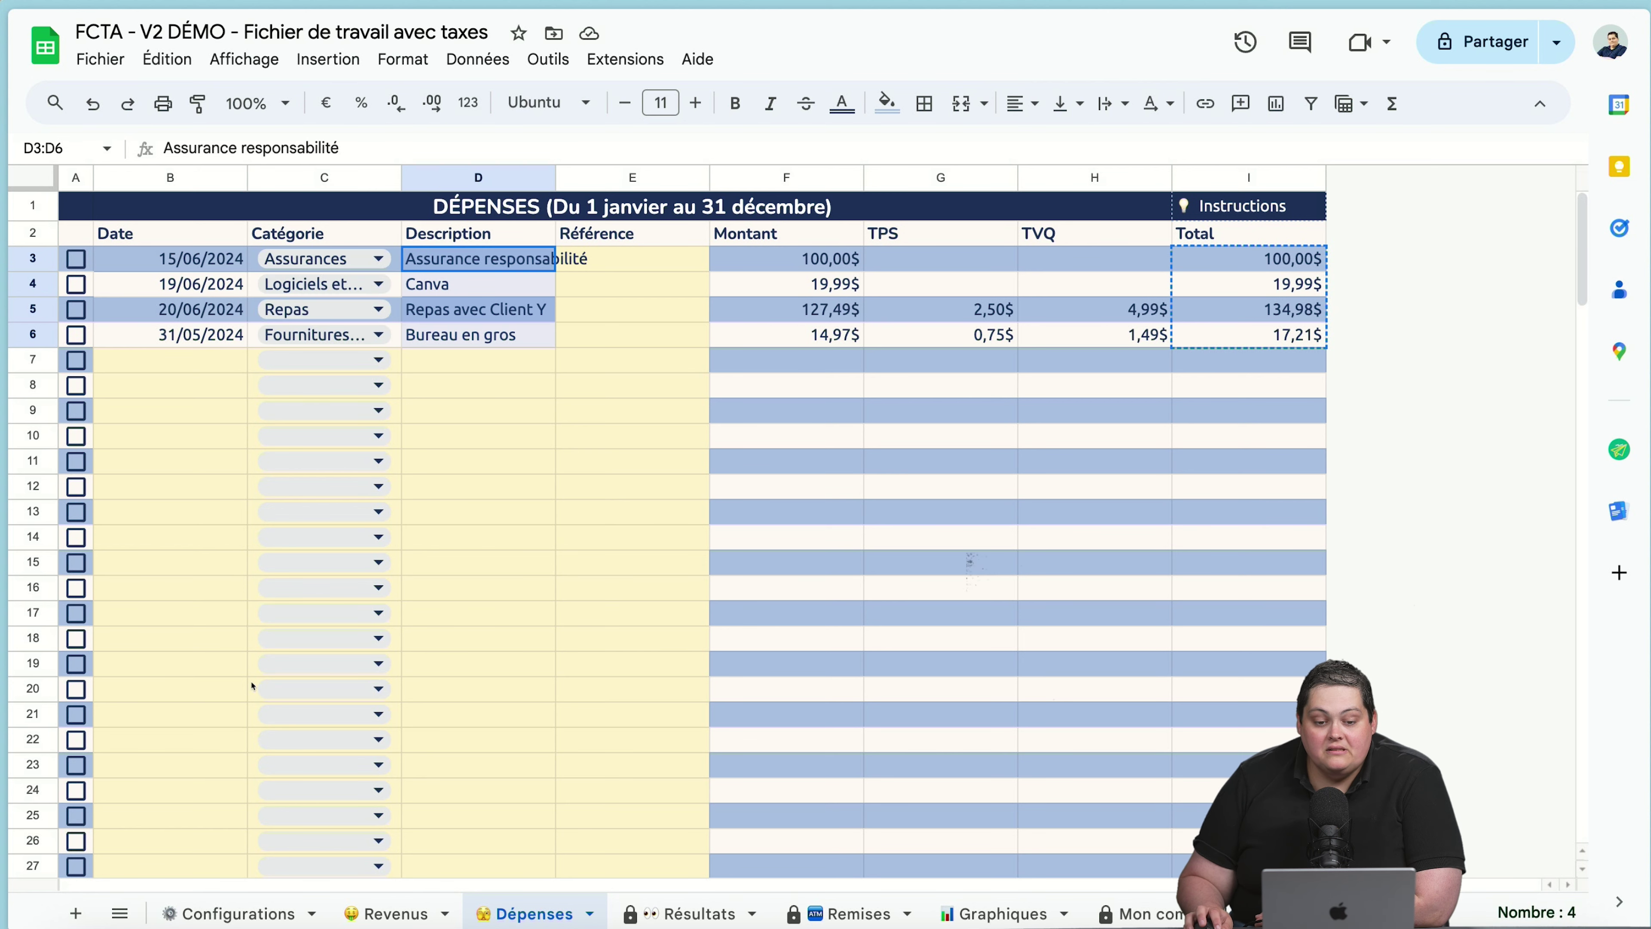
key("Right")
key("shift+Down")
key("shift+Down")
key("shift+Down")
key("shift+Down")
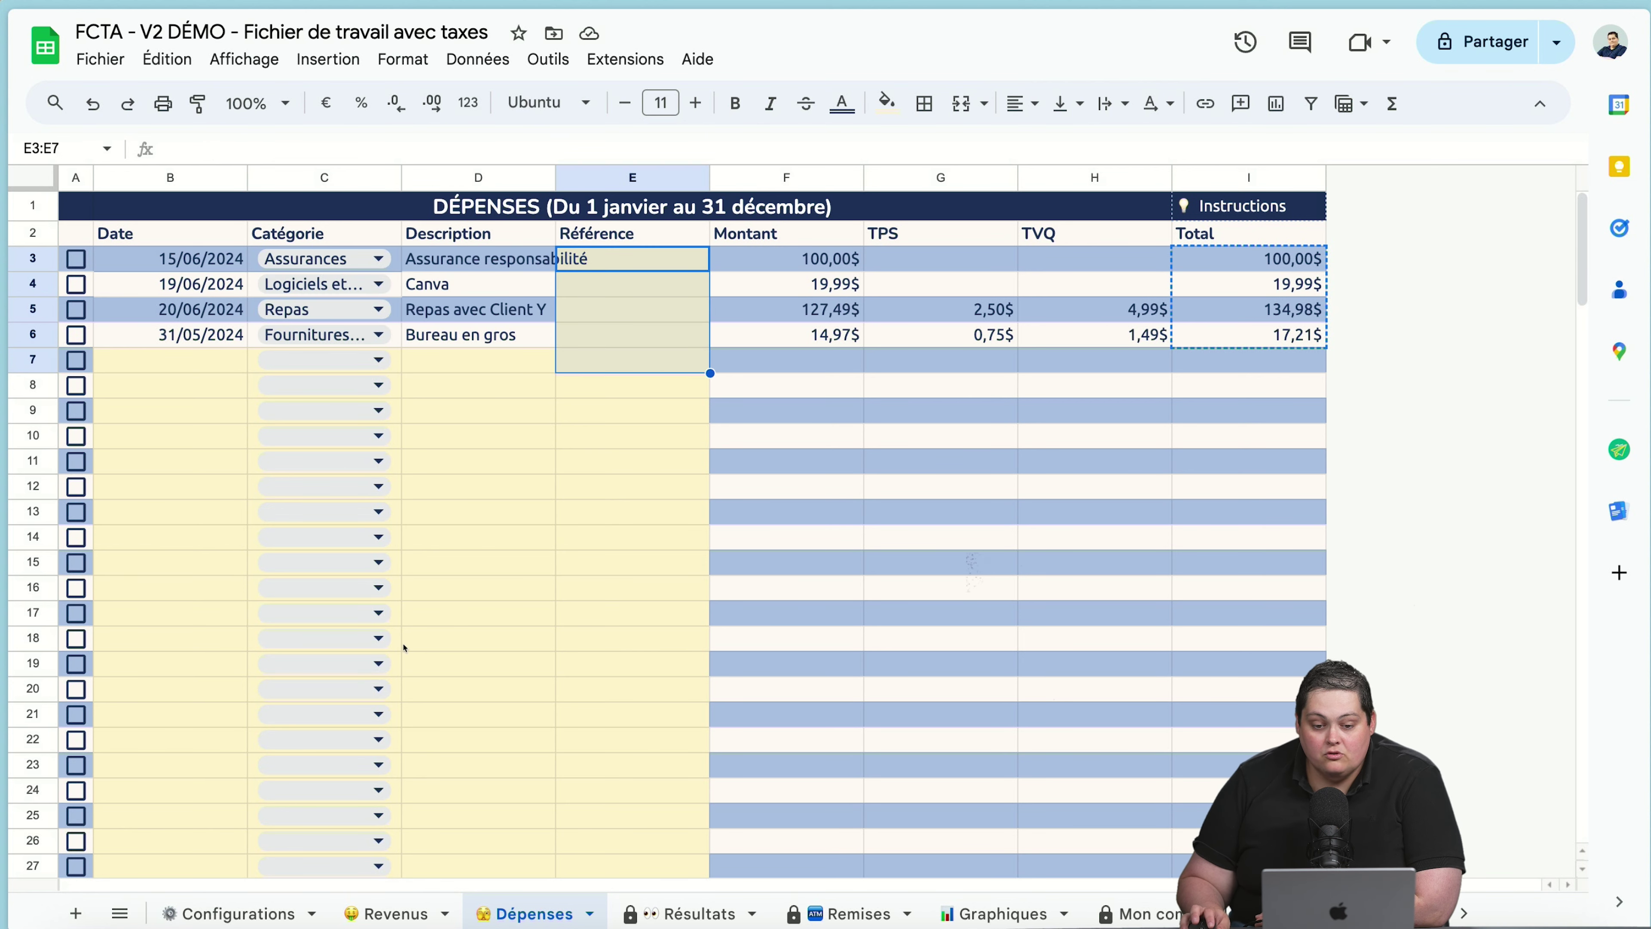
Step: Review the amount, TPS, TVQ and total columns in rows 3 to 6, including the meal expense's amount formula
key("Right")
key("shift+Down")
key("shift+Down")
key("shift+Down")
key("shift+Right")
key("shift+Down")
key("shift+Up")
key("shift+Right")
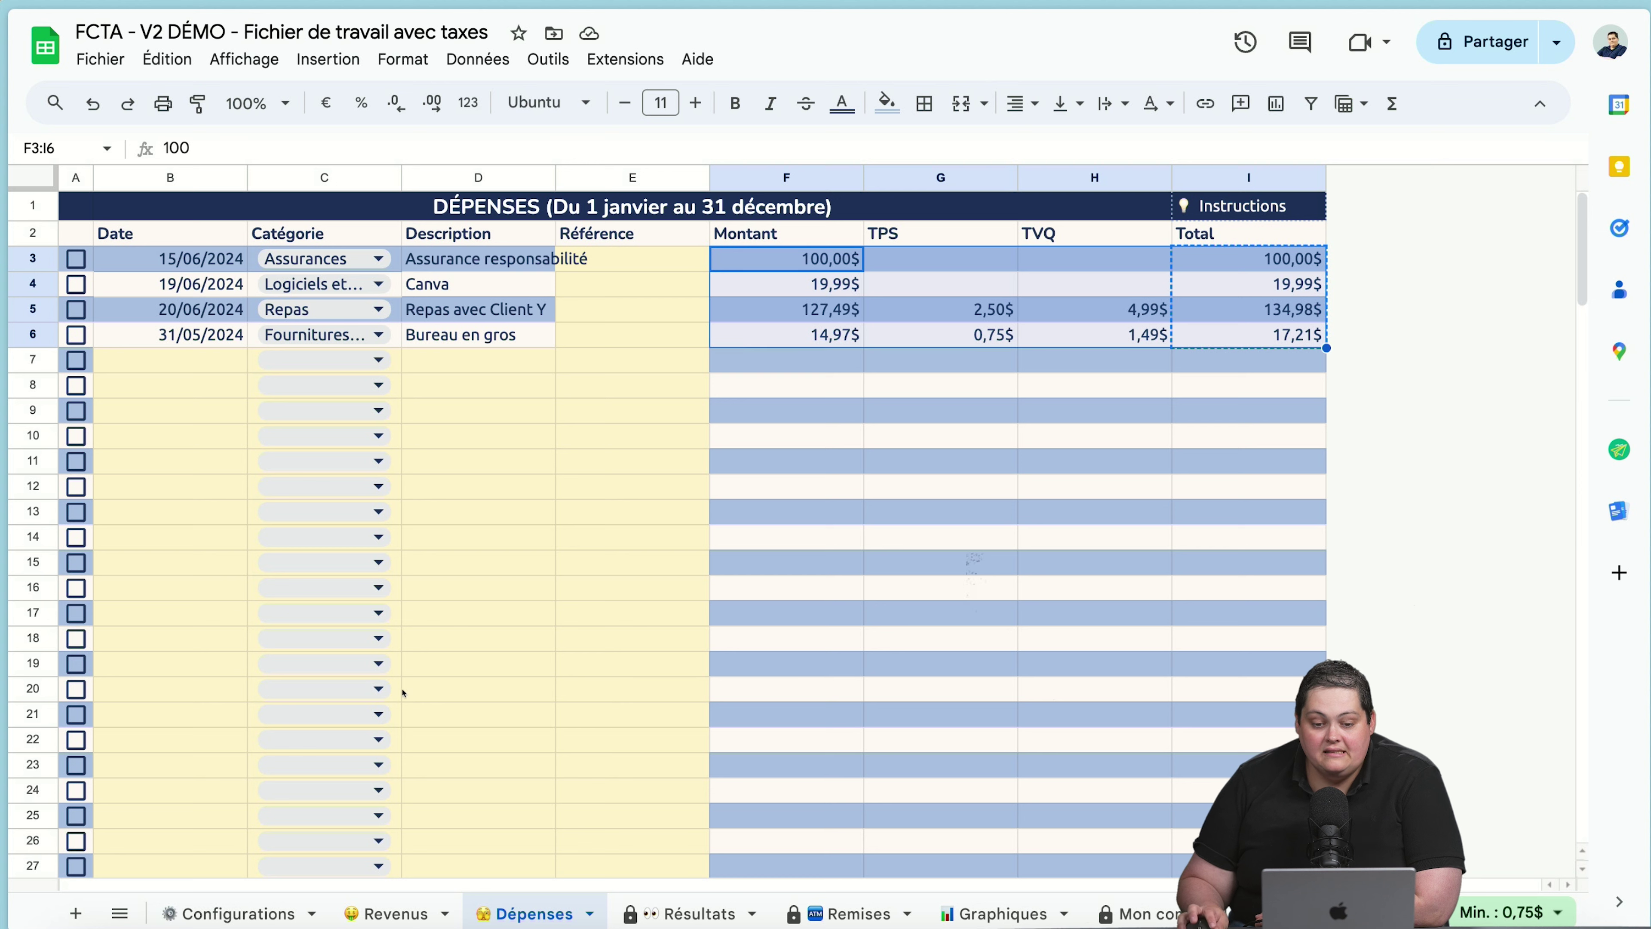
key("Down")
key("Down")
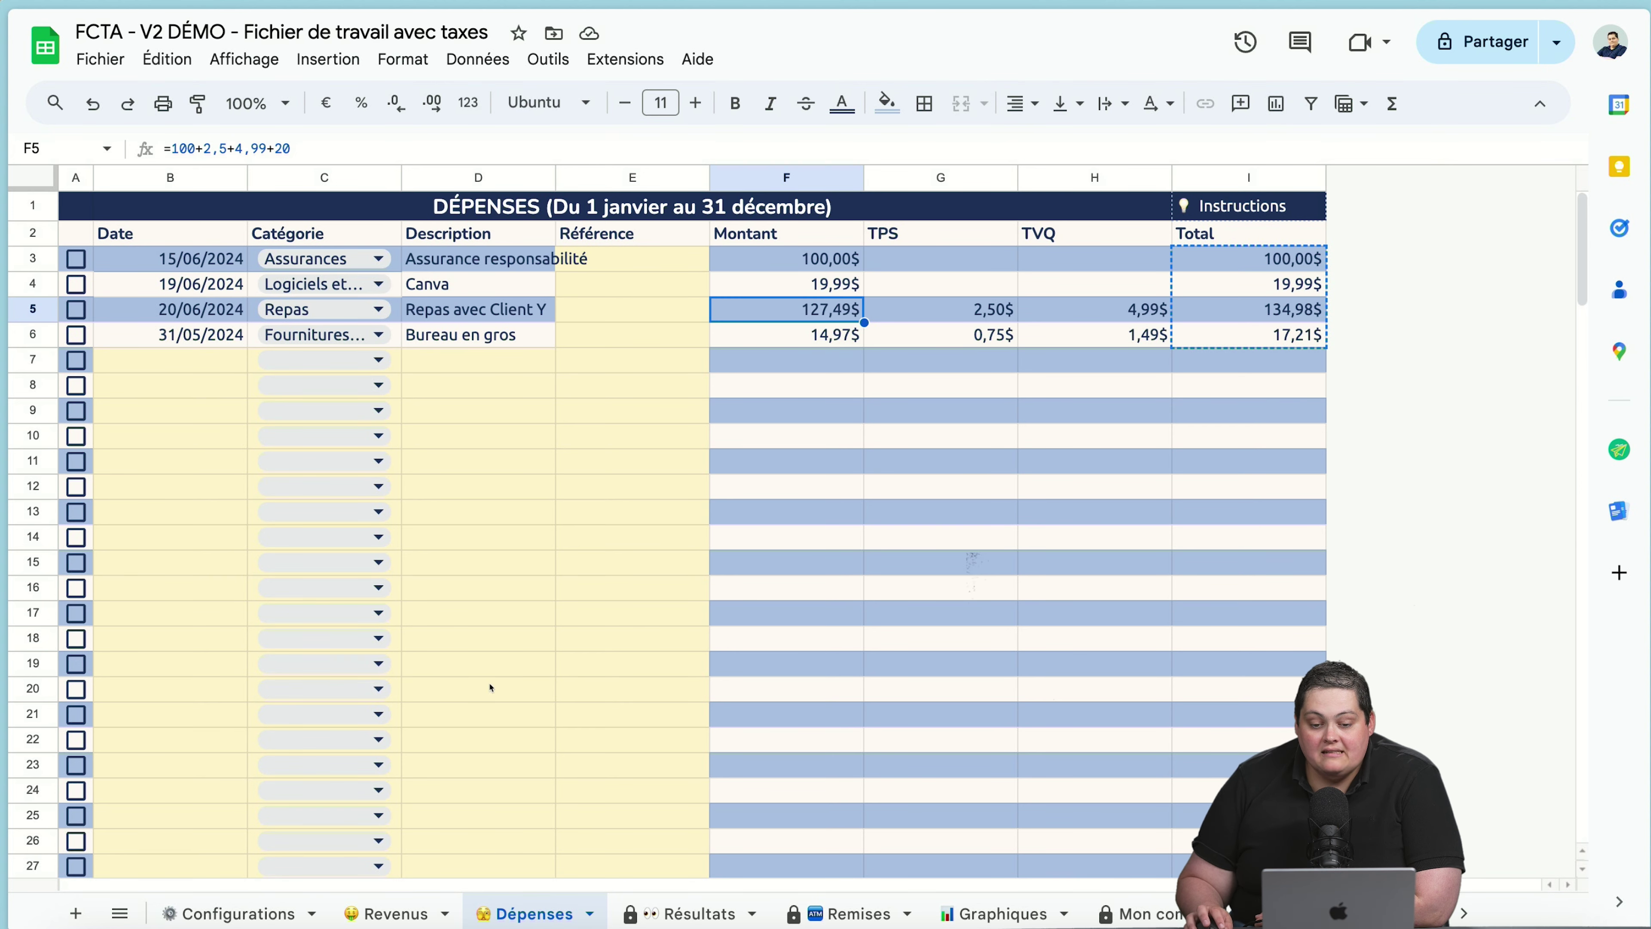
Step: Compare the TPS and TVQ cells of the Bureau en gros, Canva and client meal expenses
key("Down")
key("Right")
key("Right")
key("shift+Right")
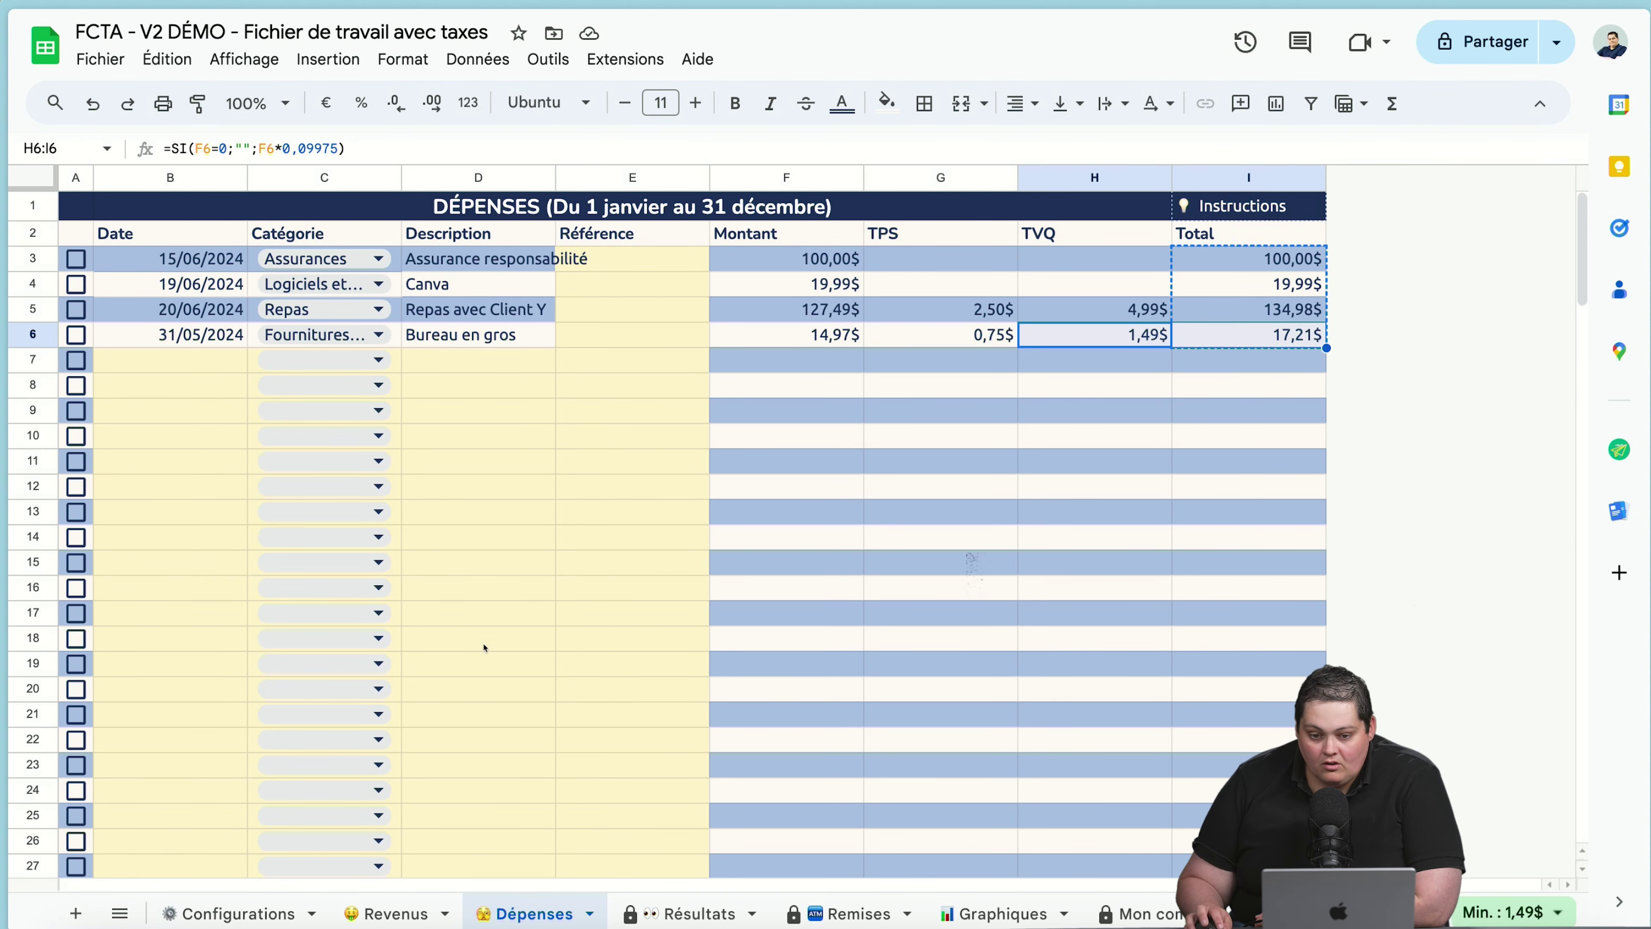
key("Up")
key("Up")
key("Left")
key("shift+Right")
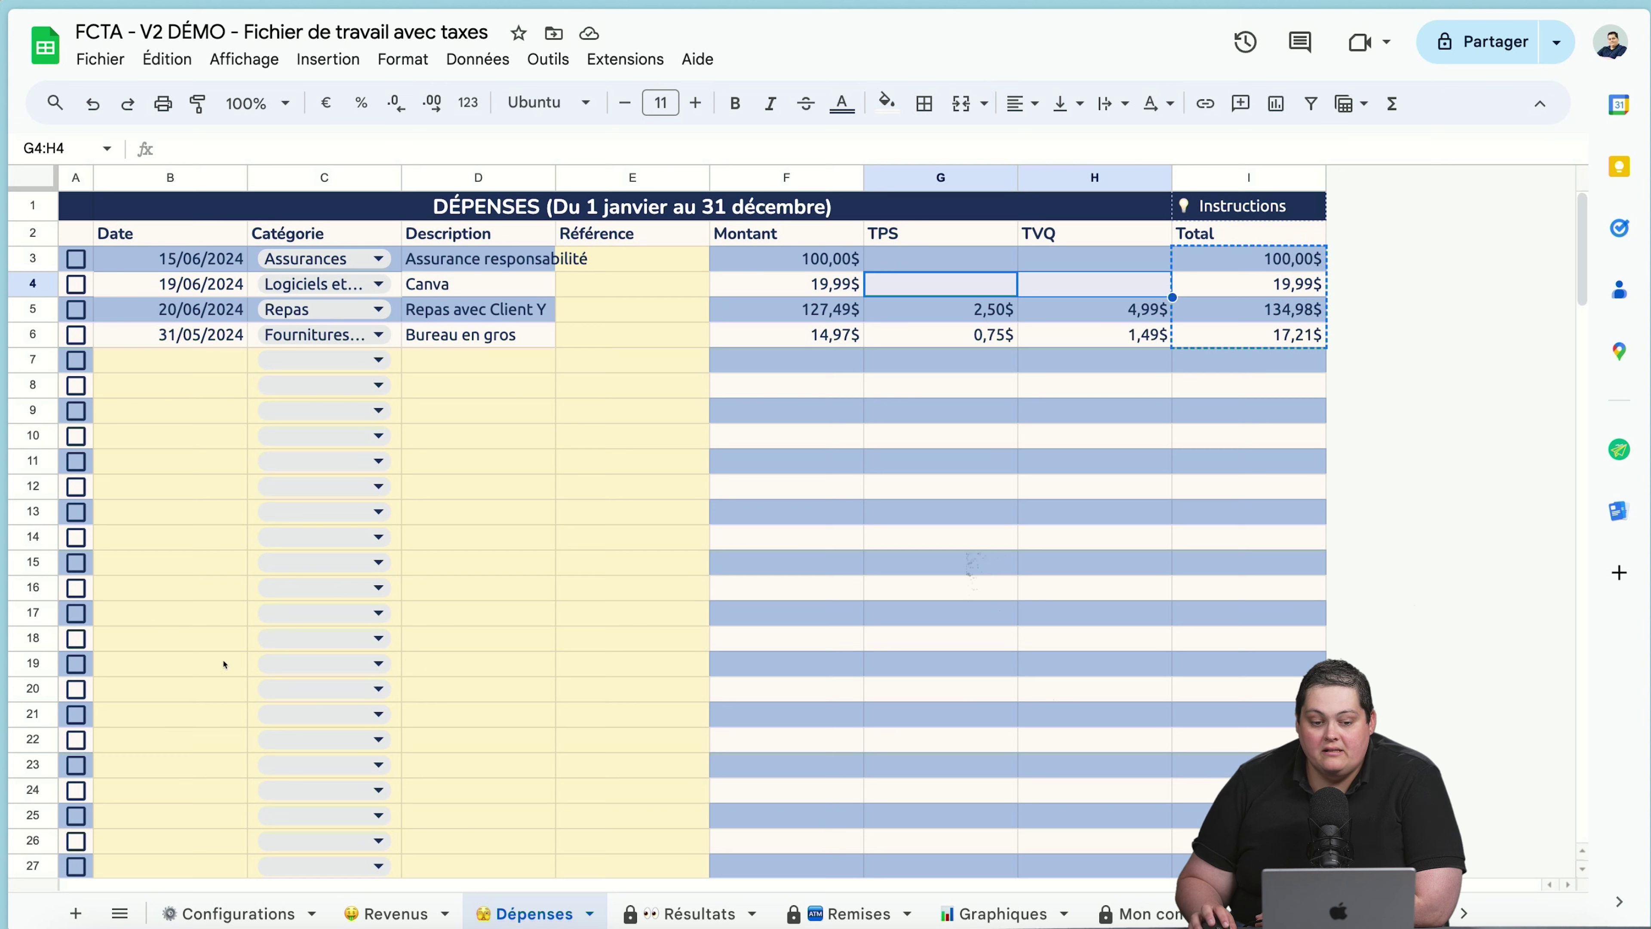
key("Down")
key("Left")
key("Left")
key("Left")
key("Right")
key("Right")
key("Right")
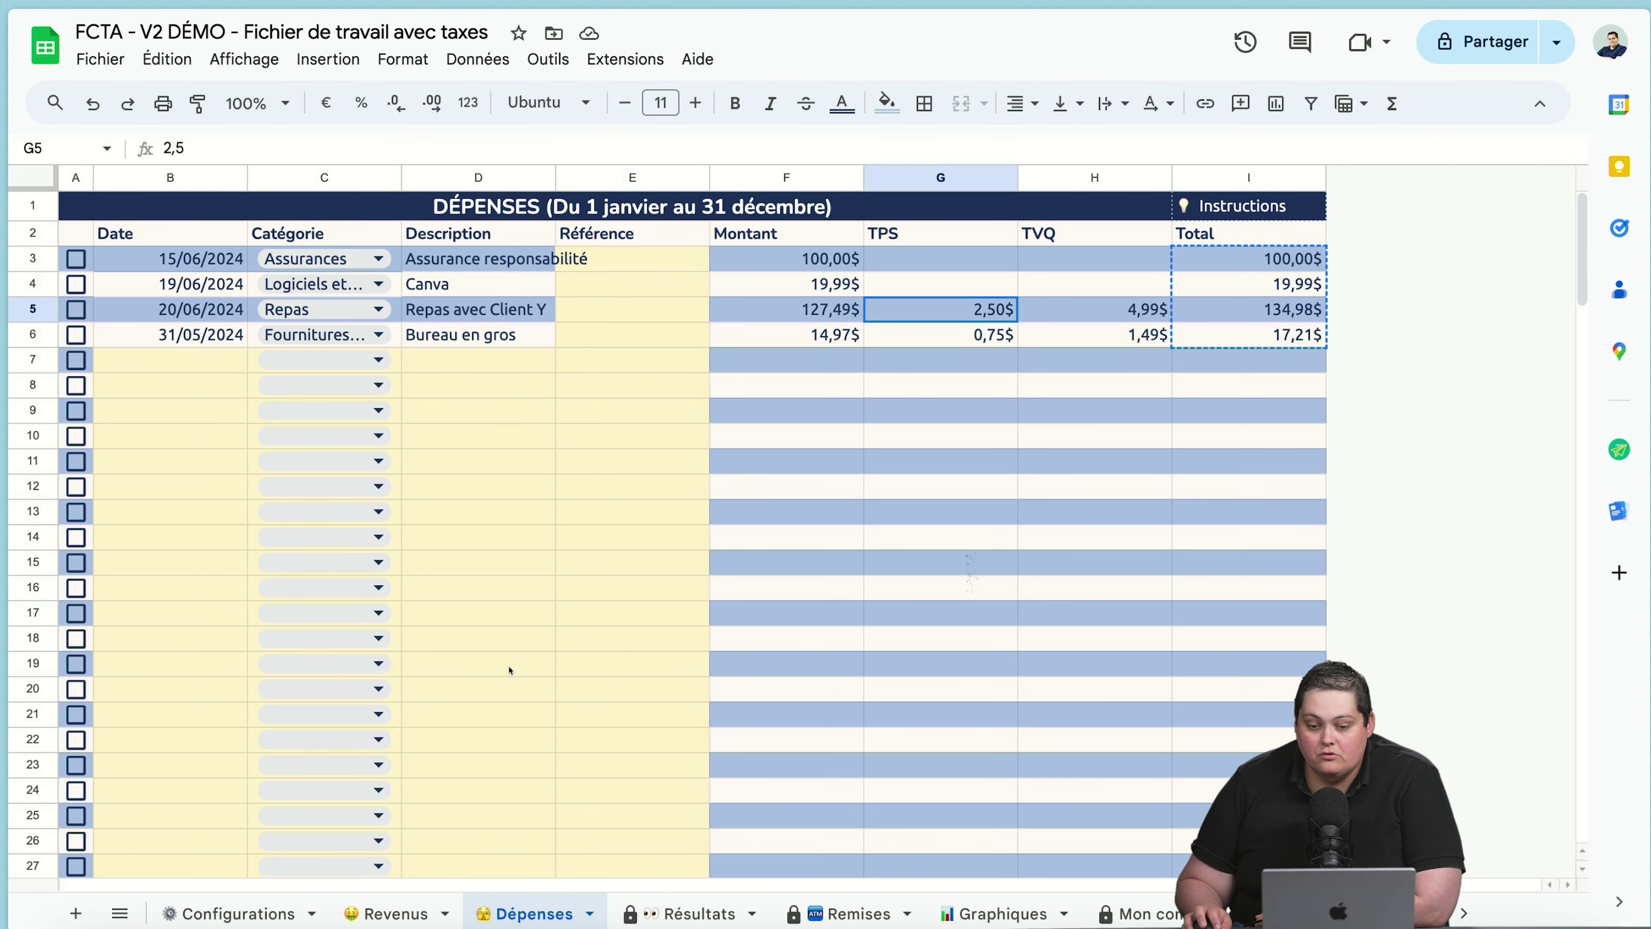
key("shift+Right")
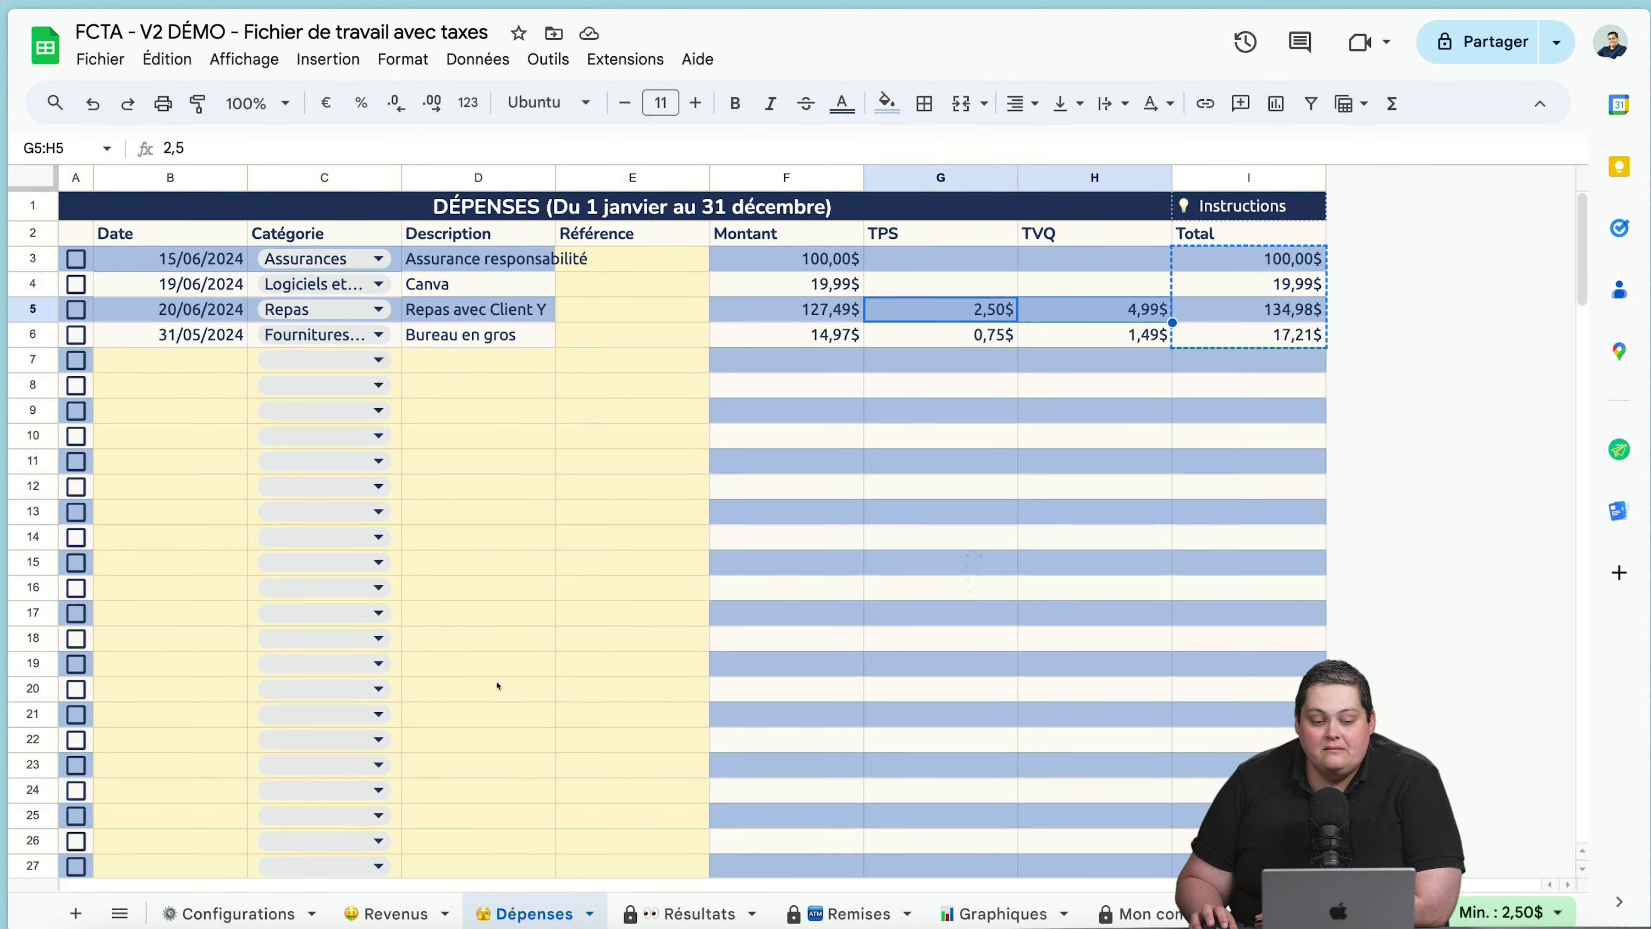
key("Up")
key("Left")
key("Left")
key("Left")
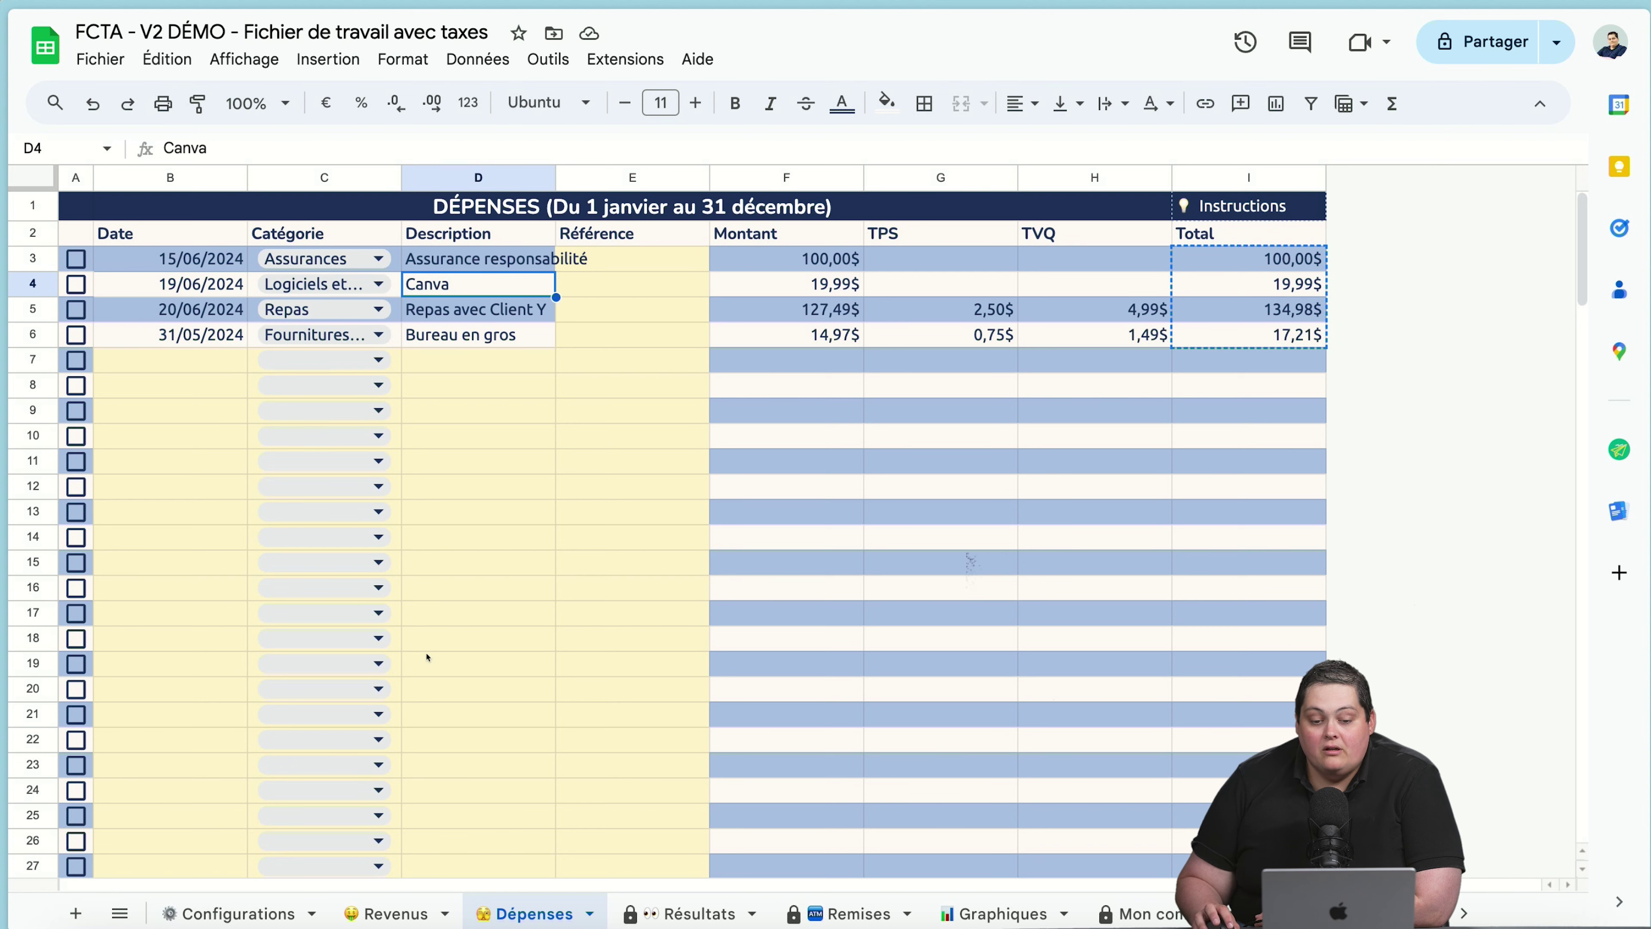
key("Right")
key("Right")
key("shift+Right")
key("shift+Right")
key("Right")
Step: Examine the TPS formula in an empty row and the blank entry rows 7 to 22 below the expenses
key("Down")
key("Down")
key("Down")
key("Down")
key("Down")
key("Down")
key("Down")
key("Down")
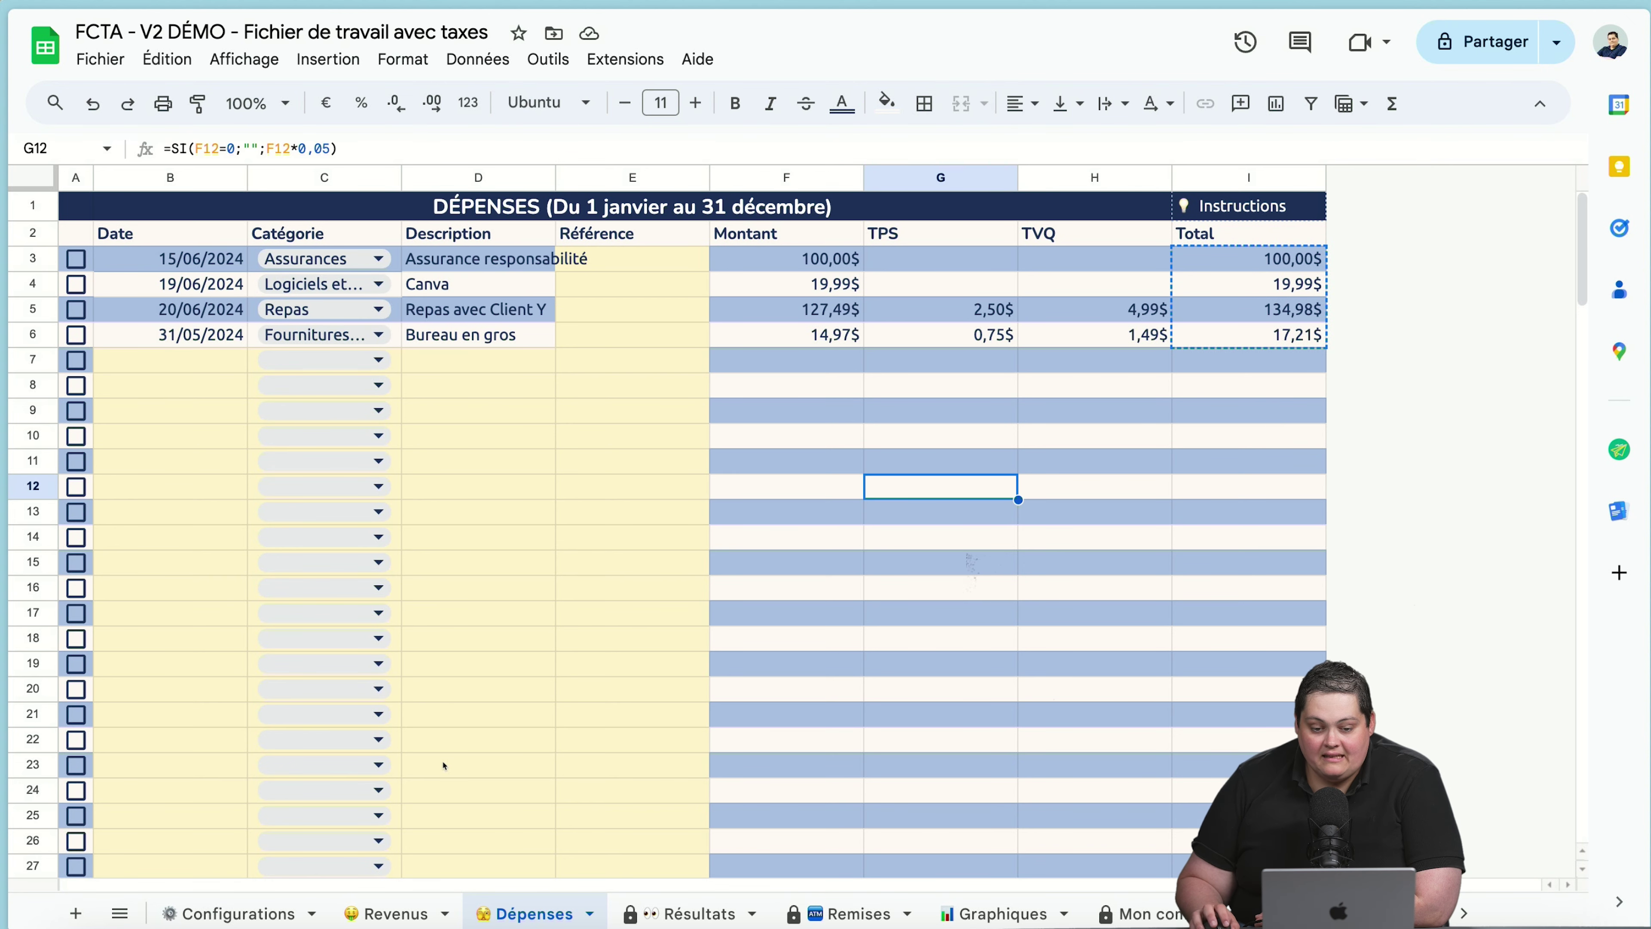
key("Left")
key("Left")
key("Left")
key("Left")
key("Left")
key("Up")
key("Up")
key("Up")
key("Up")
key("Up")
key("shift+Down")
key("shift+Down")
key("shift+Down")
key("shift+Down")
key("shift+Down")
key("shift+Down")
key("shift+Down")
key("shift+Down")
key("shift+Down")
key("shift+Down")
key("shift+Down")
key("shift+Down")
key("shift+Down")
key("shift+Down")
key("shift+Down")
key("shift+Down")
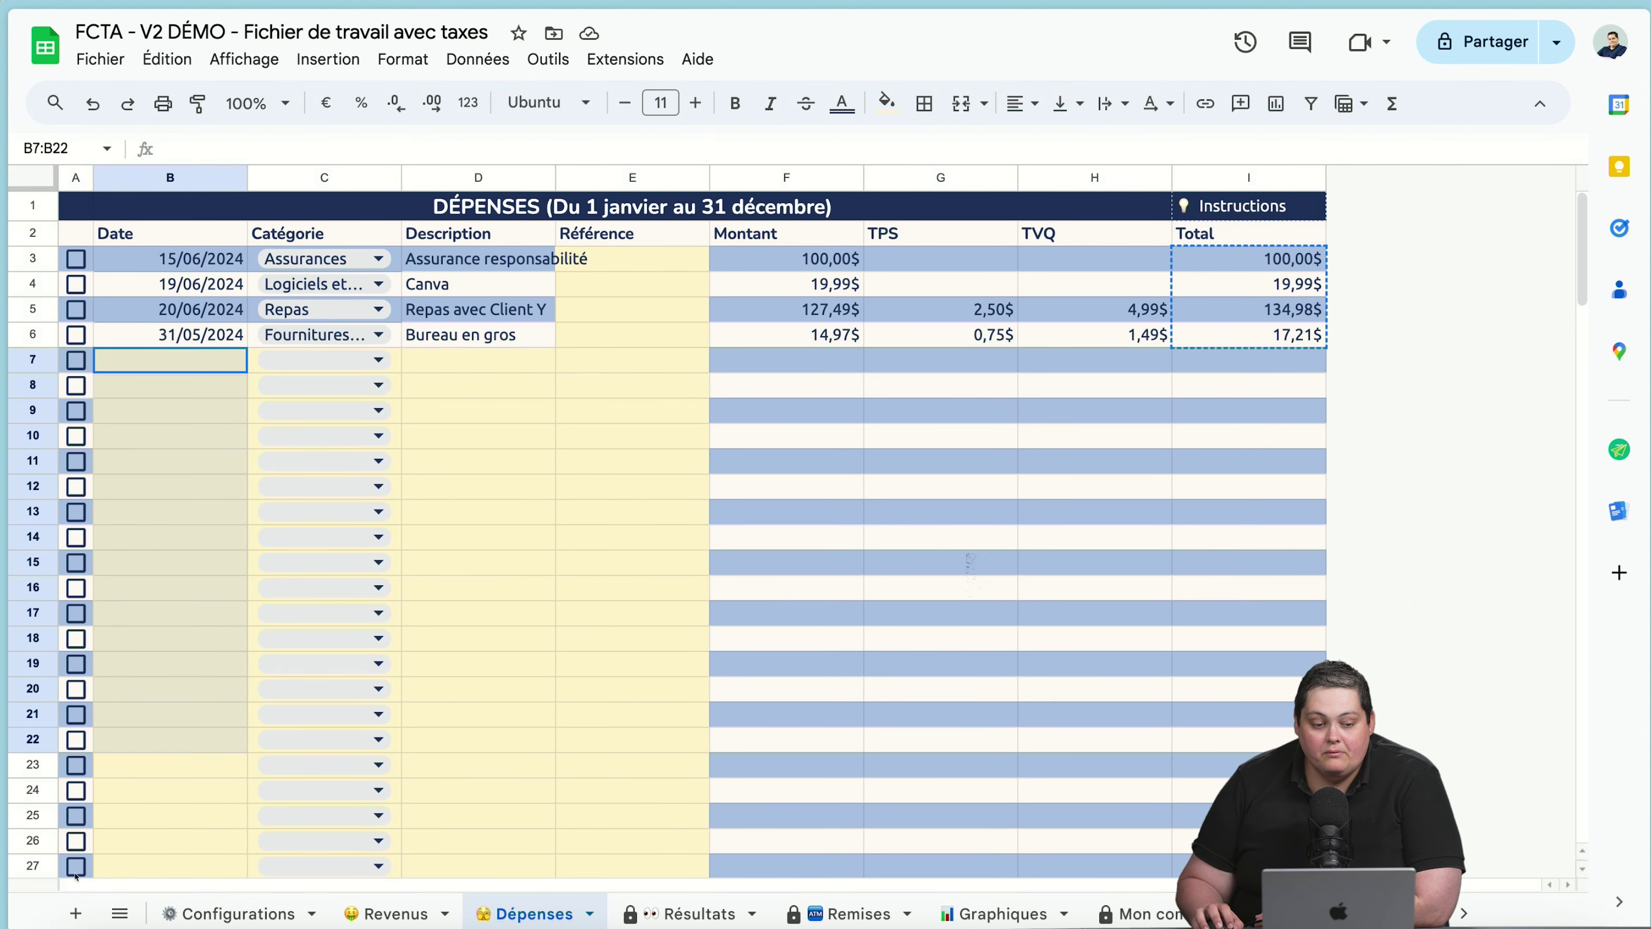
Step: Tick the checkboxes of the four recorded expenses in rows 3 to 6
key("Left")
key("Up")
key("Up")
key("Up")
key("Up")
key("space")
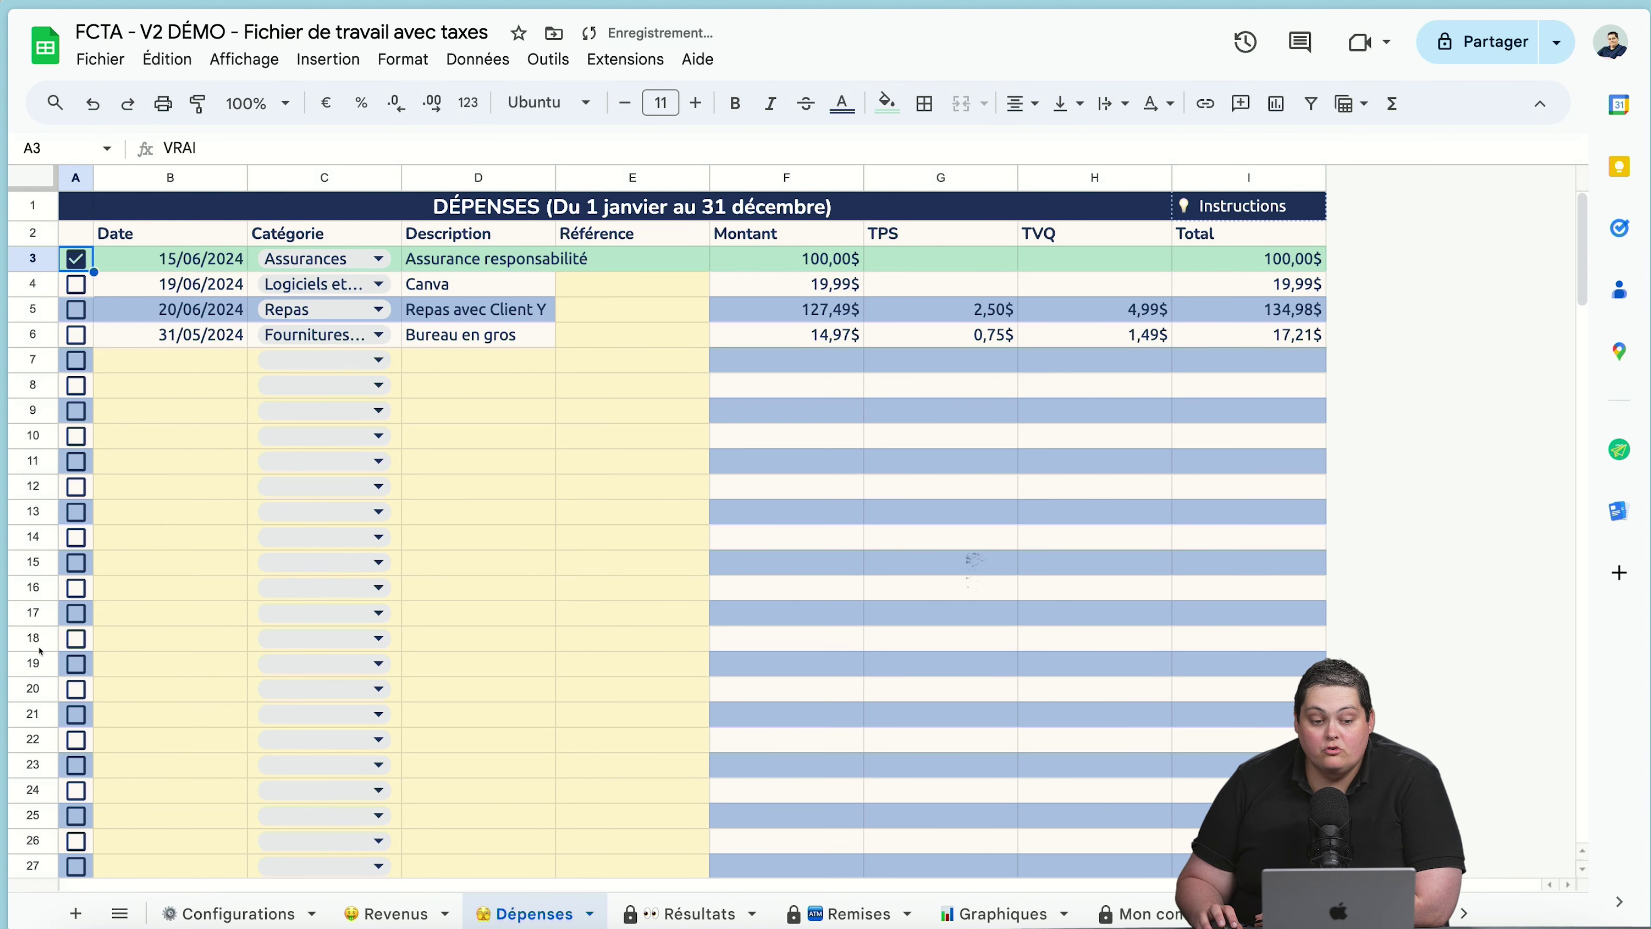
key("Down")
key("space")
key("Down")
key("space")
key("Down")
key("space")
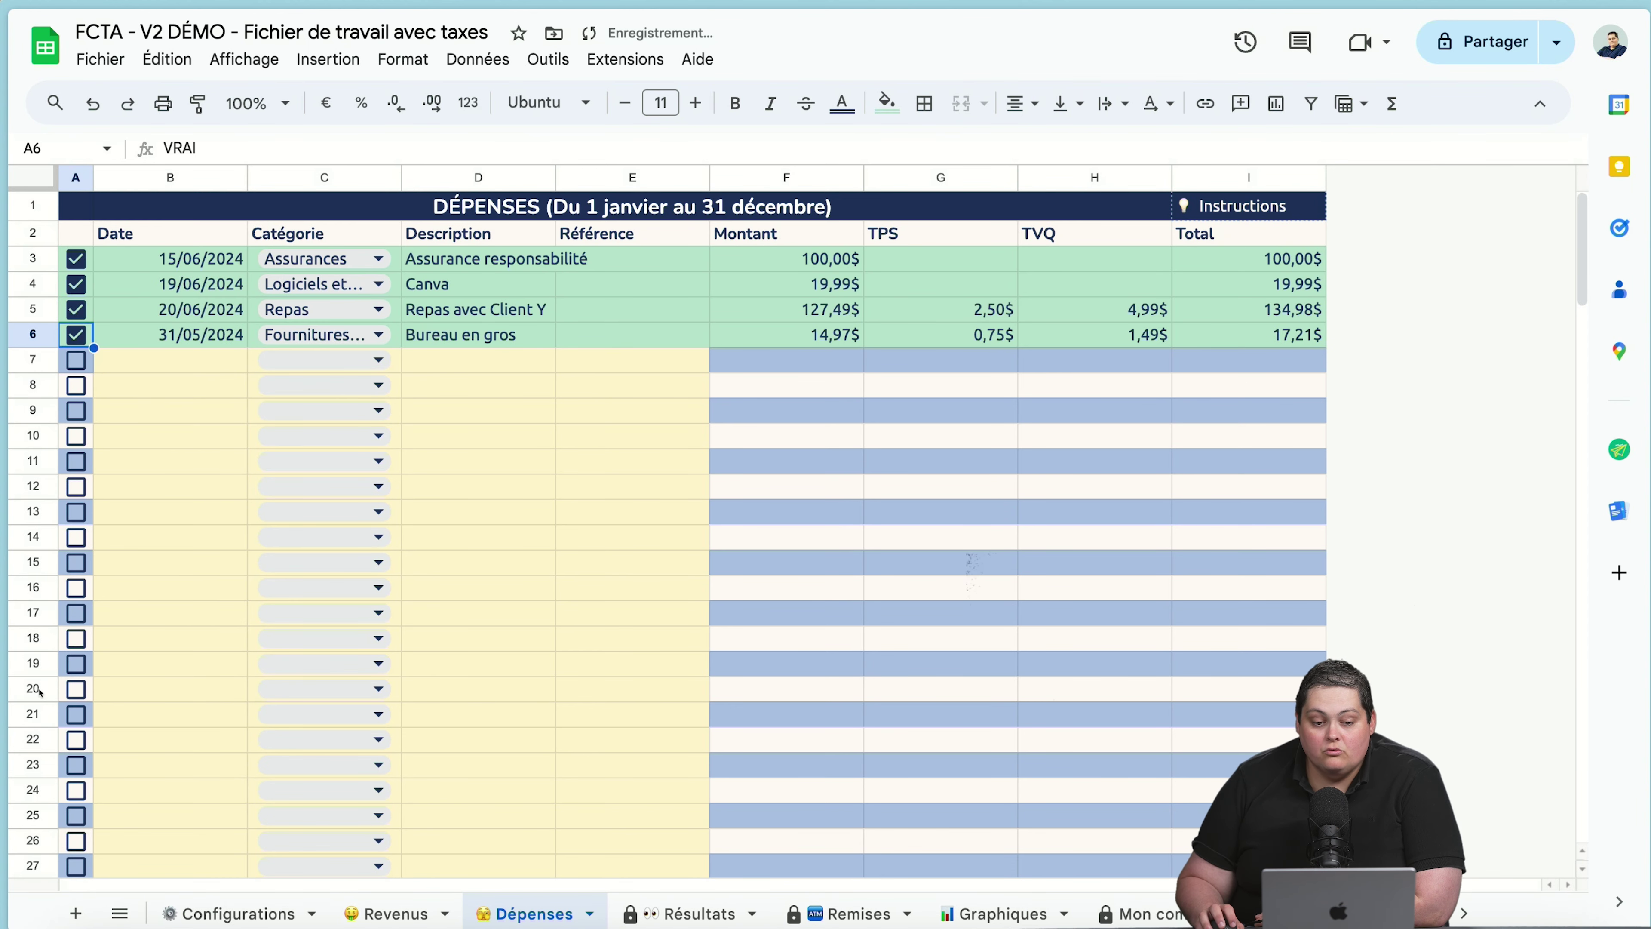
Step: Untick the checkboxes of all four recorded expenses
key("space")
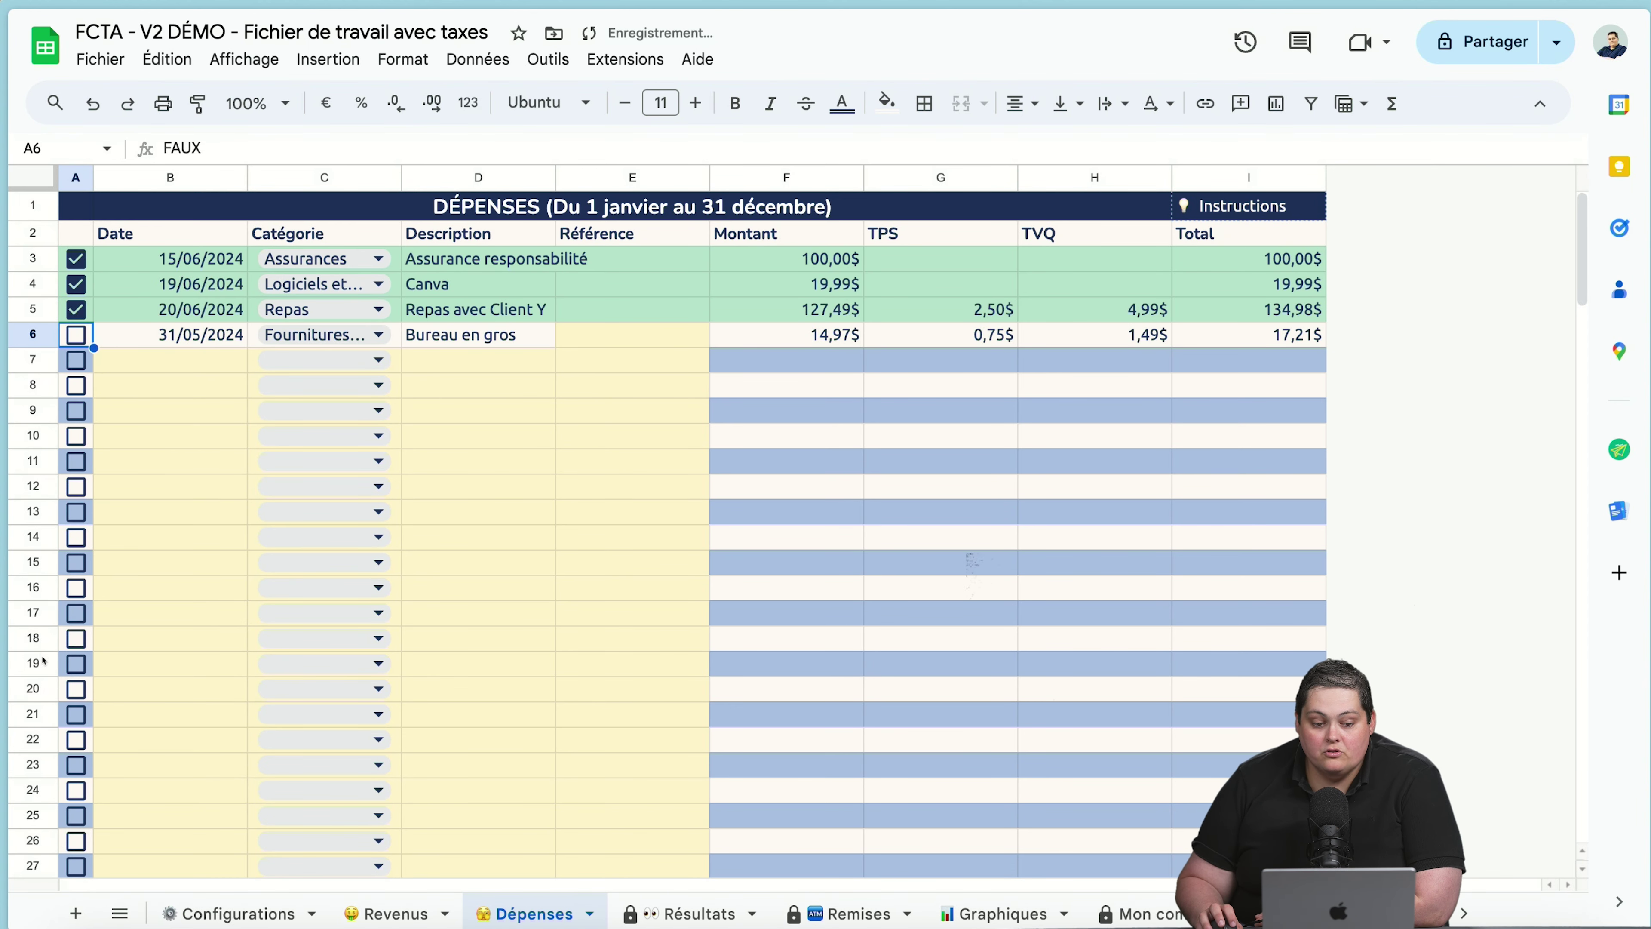
key("Up")
key("space")
key("Up")
key("space")
key("Up")
key("space")
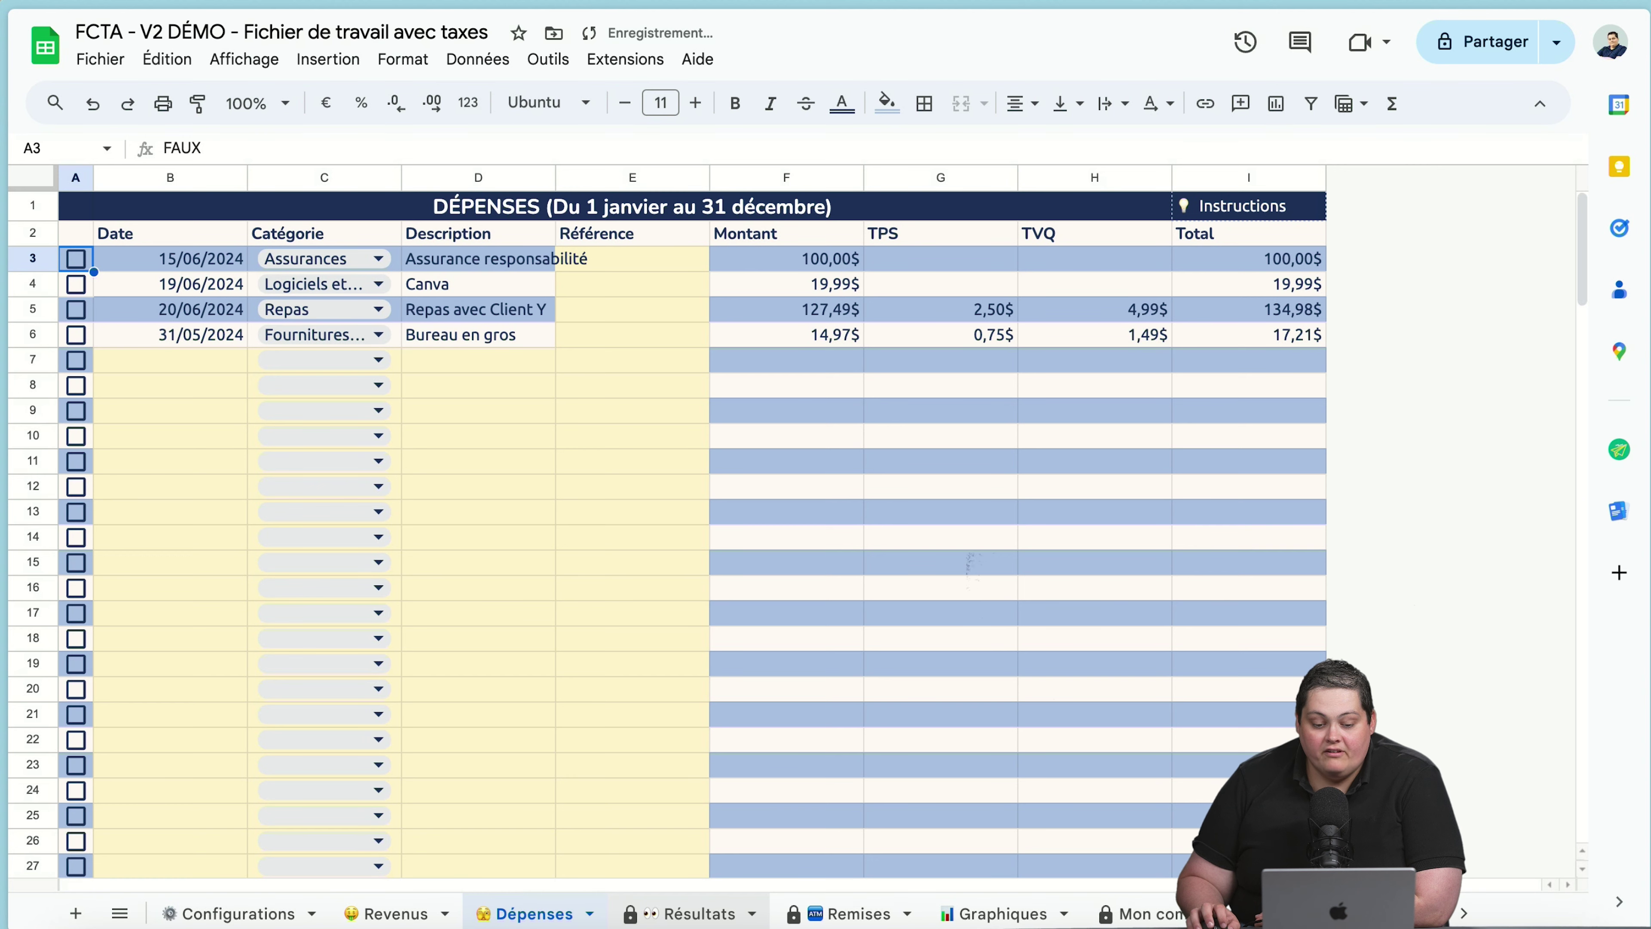
Step: Open the Résultats sheet and examine the start and end dates and the monthly revenue columns
left_click(699, 912)
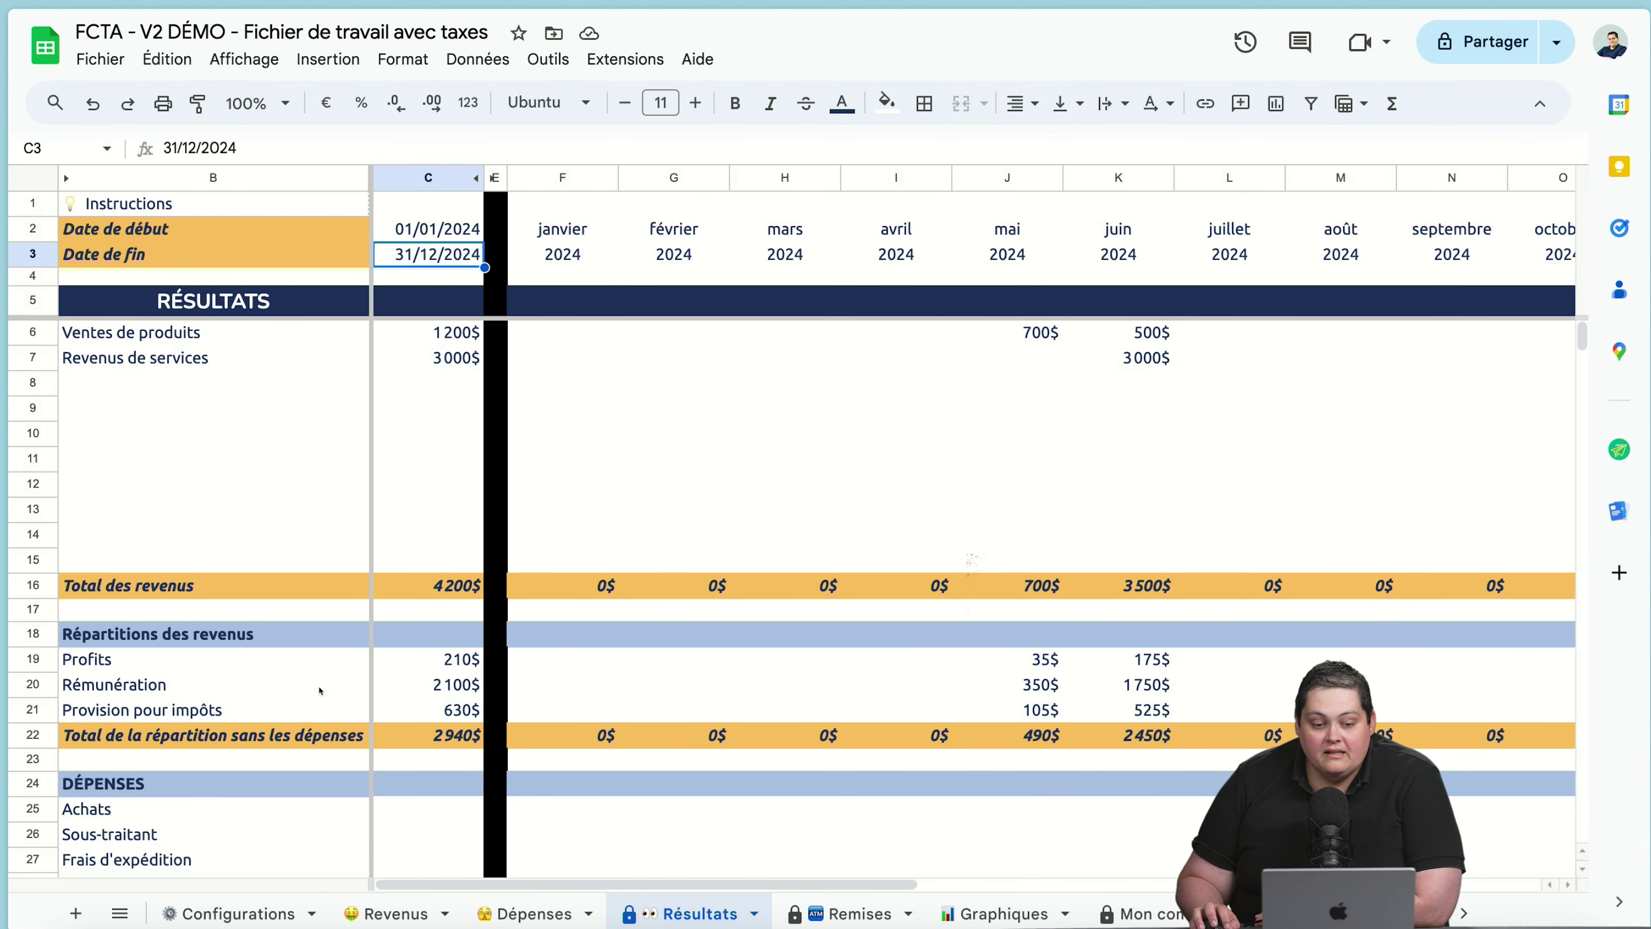
key("Up")
key("shift+Down")
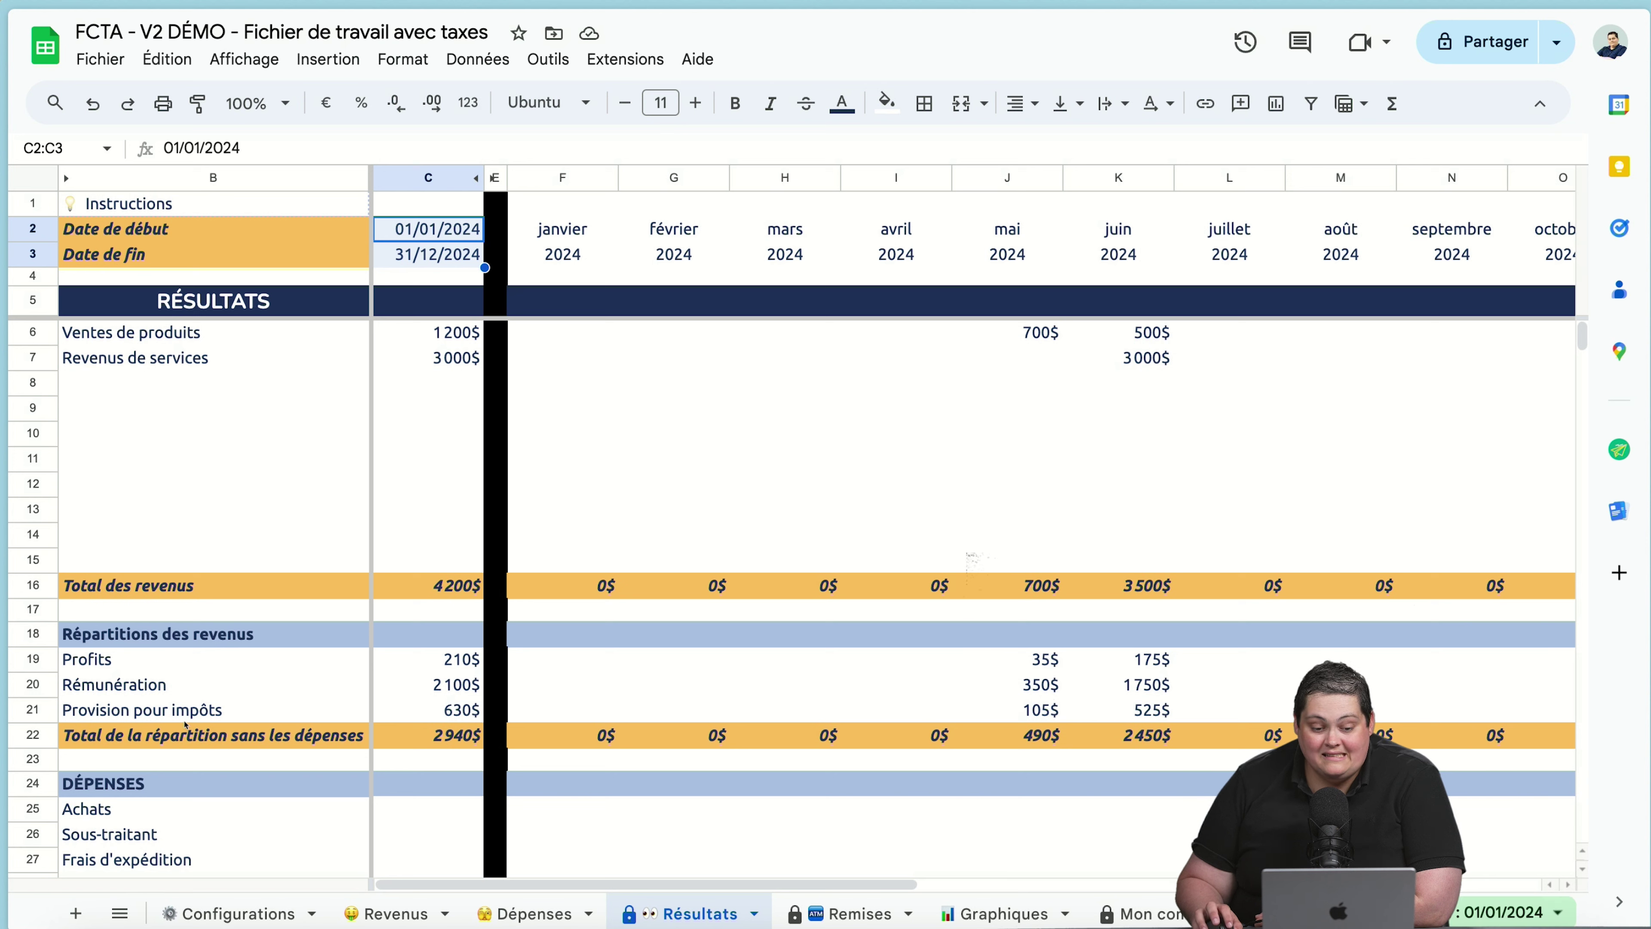
left_click_drag(563, 229, 1560, 540)
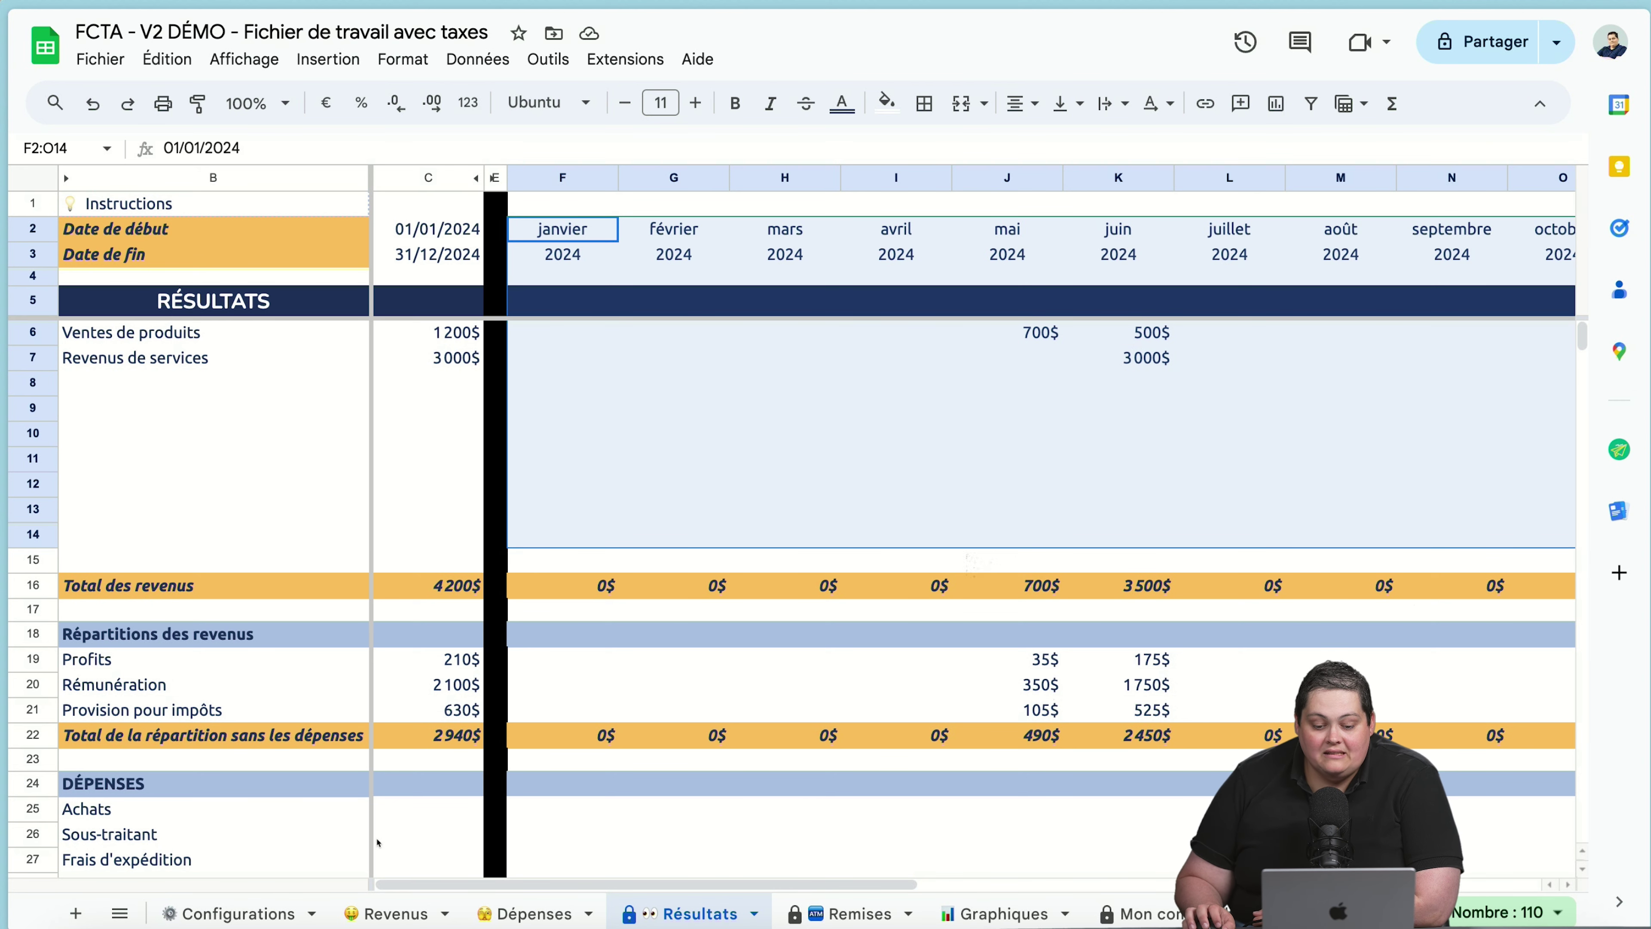
Step: Examine the yearly totals per revenue category and the split between profits, remuneration and tax provision
scroll(347, 850, "down", 1)
scroll(195, 810, "up", 1)
left_click_drag(427, 333, 427, 408)
left_click_drag(427, 659, 427, 685)
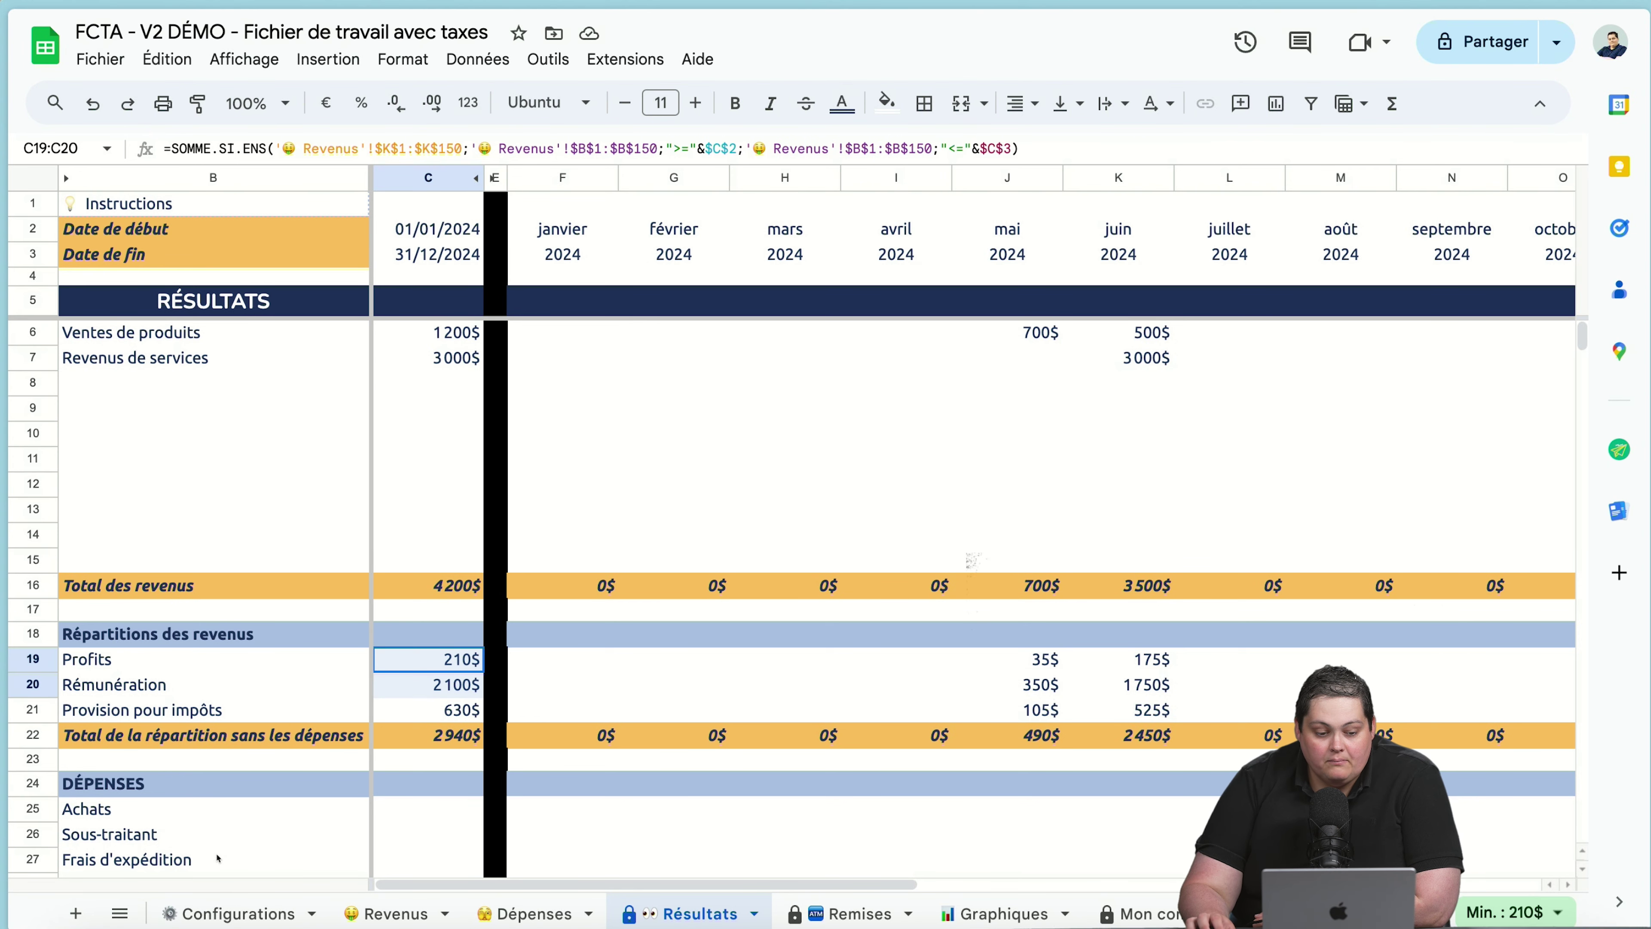
key("shift+Down")
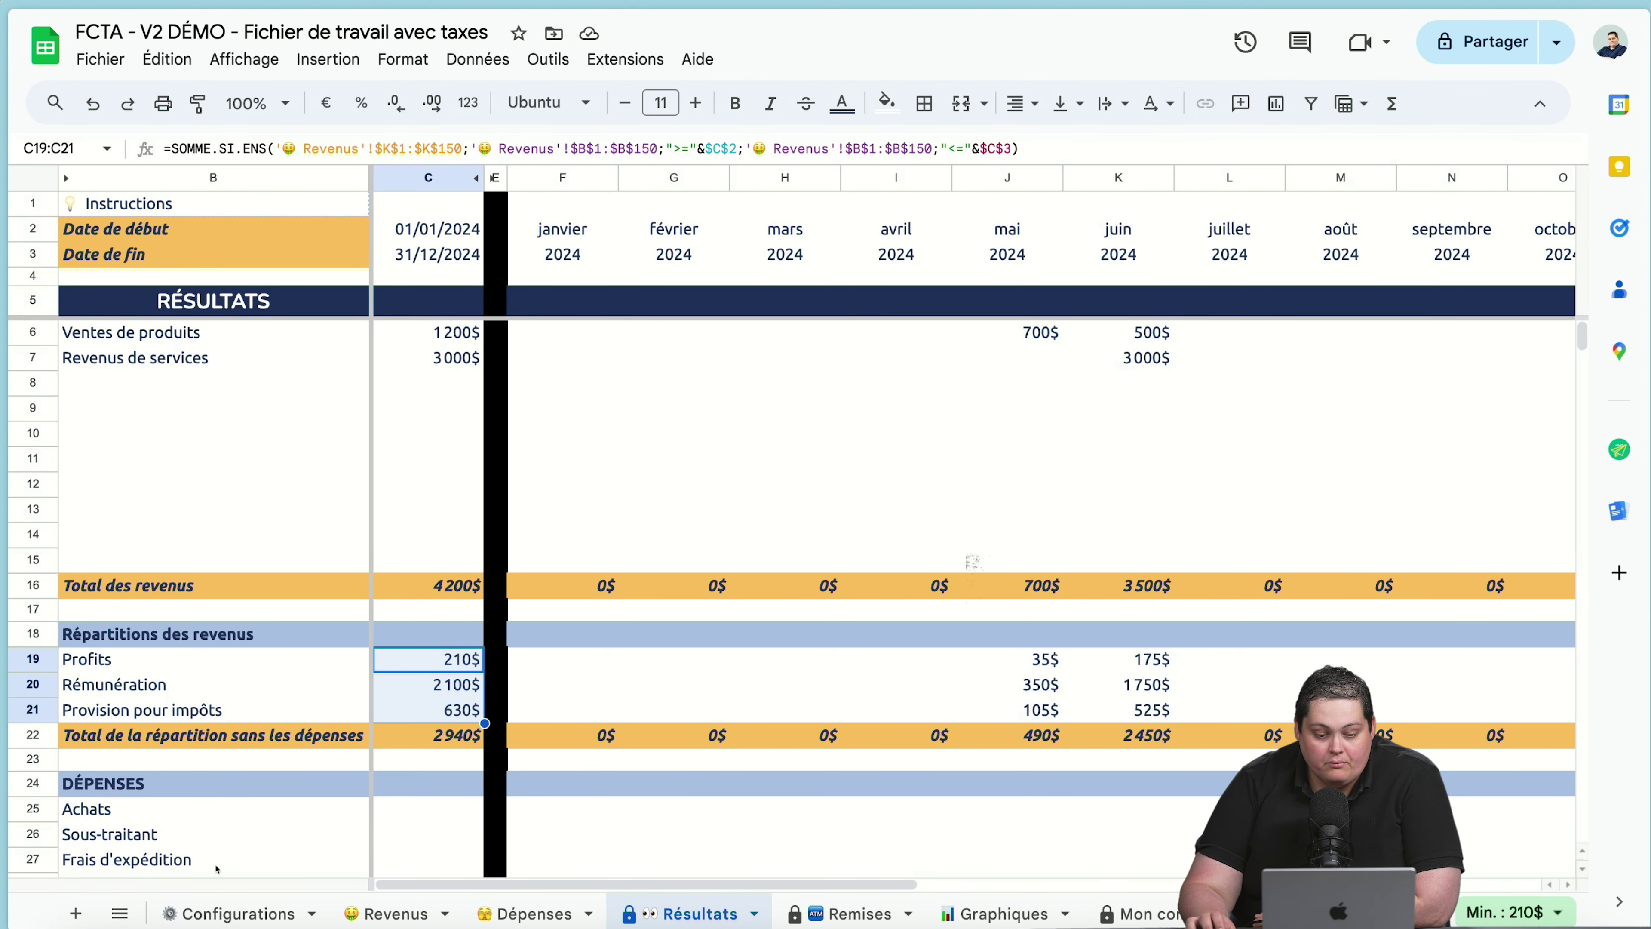
Step: Examine the expense categories from Frais d'expédition to Télécommunication, and return to the top of the results
scroll(231, 820, "down", 10)
left_click_drag(130, 340, 130, 592)
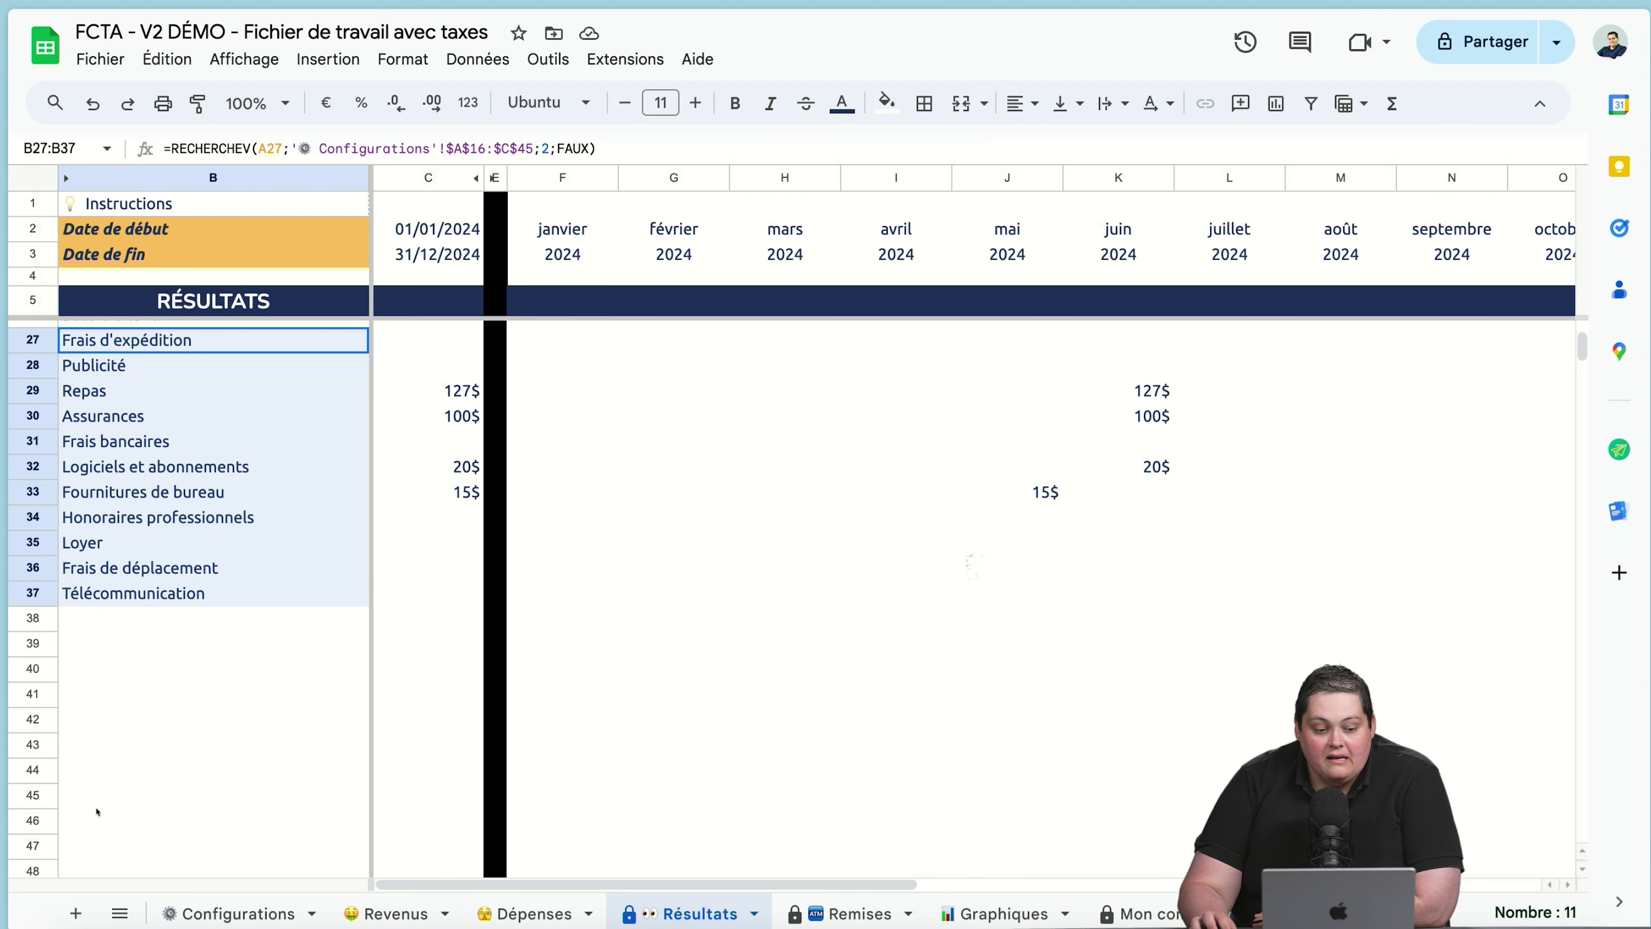
scroll(104, 811, "up", 10)
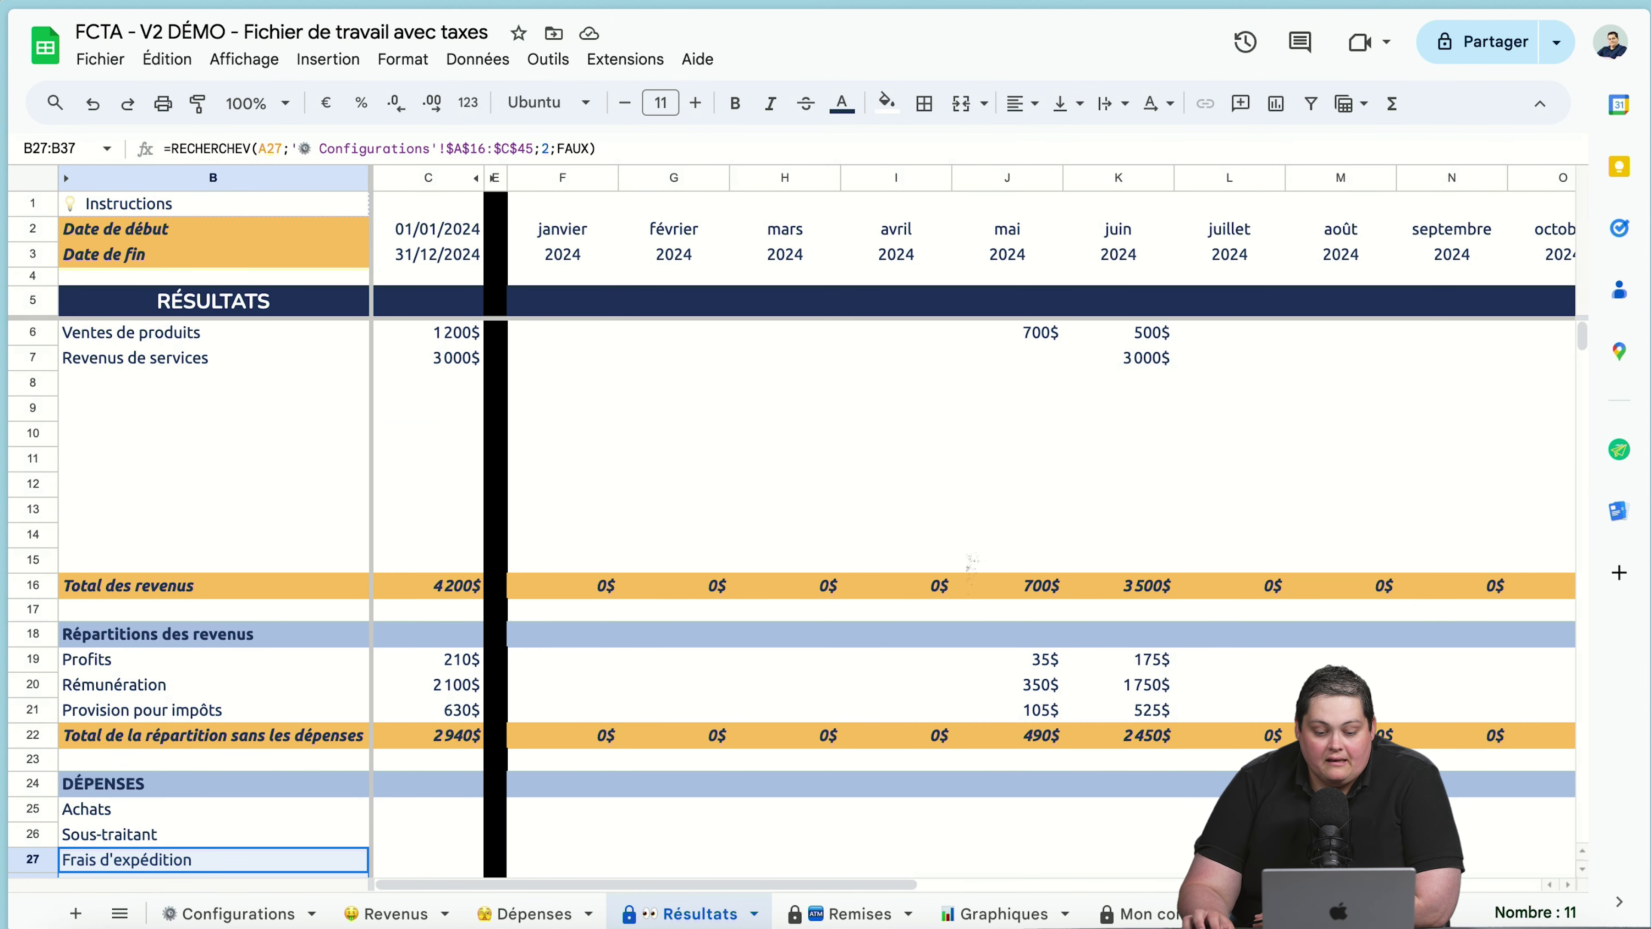
Step: Open the Remises sheet and examine the tax remittance amounts and the date range of the revenue distribution
key("alt+Down")
left_click_drag(302, 256, 301, 556)
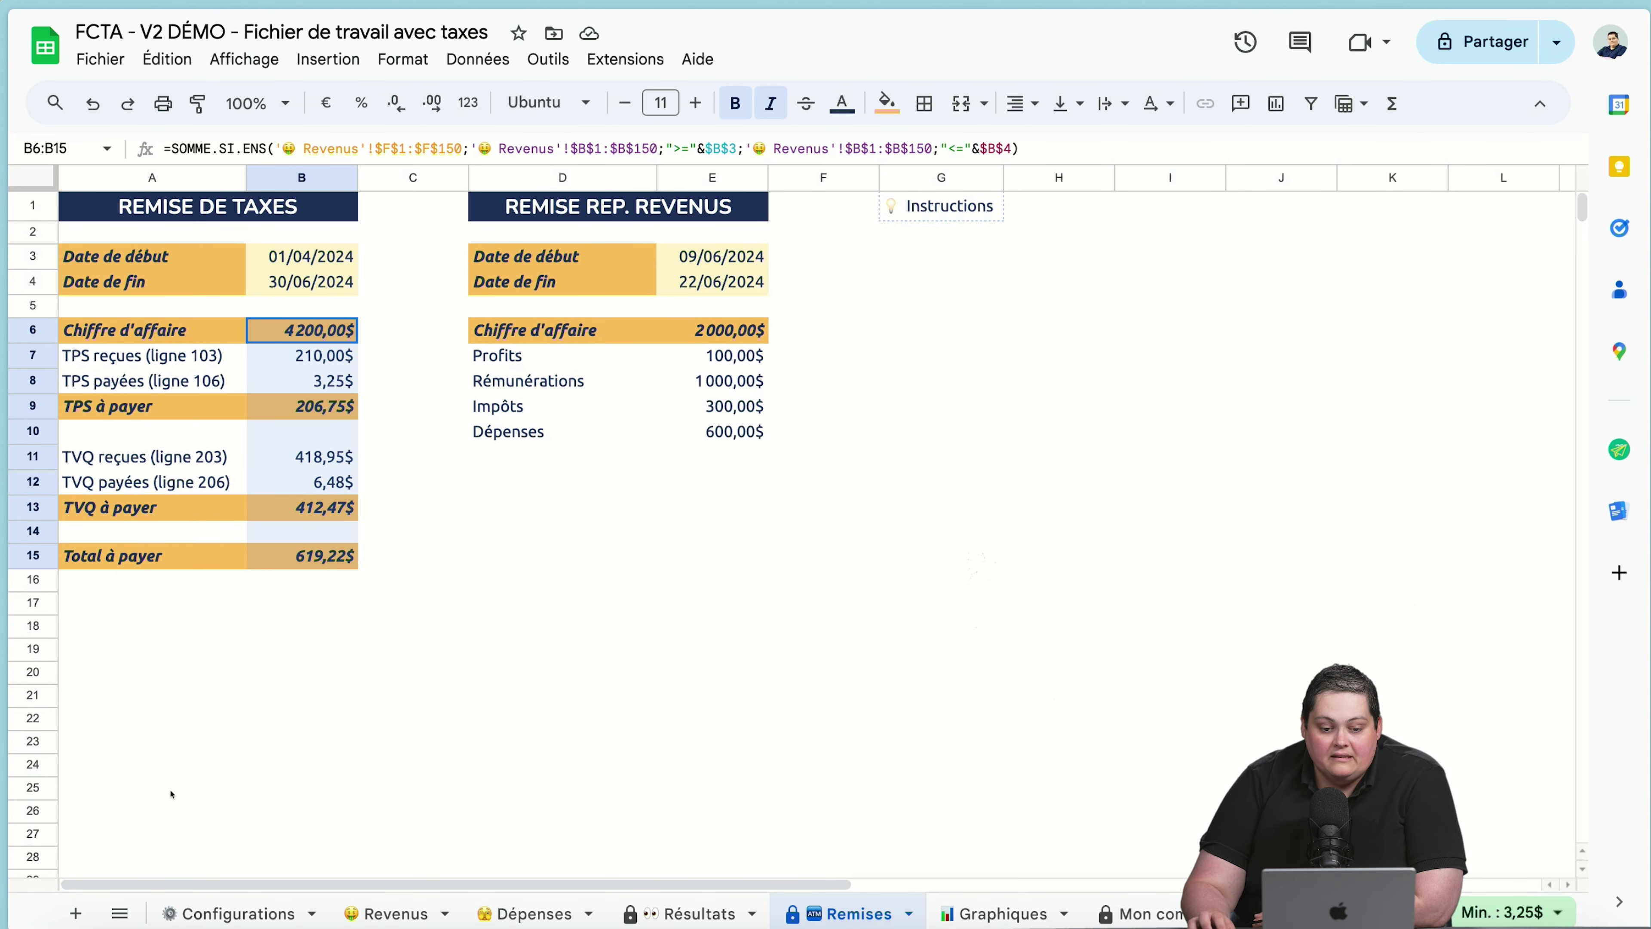
mouse_move(712, 256)
left_mouse_down()
mouse_move(712, 305)
mouse_move(712, 282)
left_mouse_up()
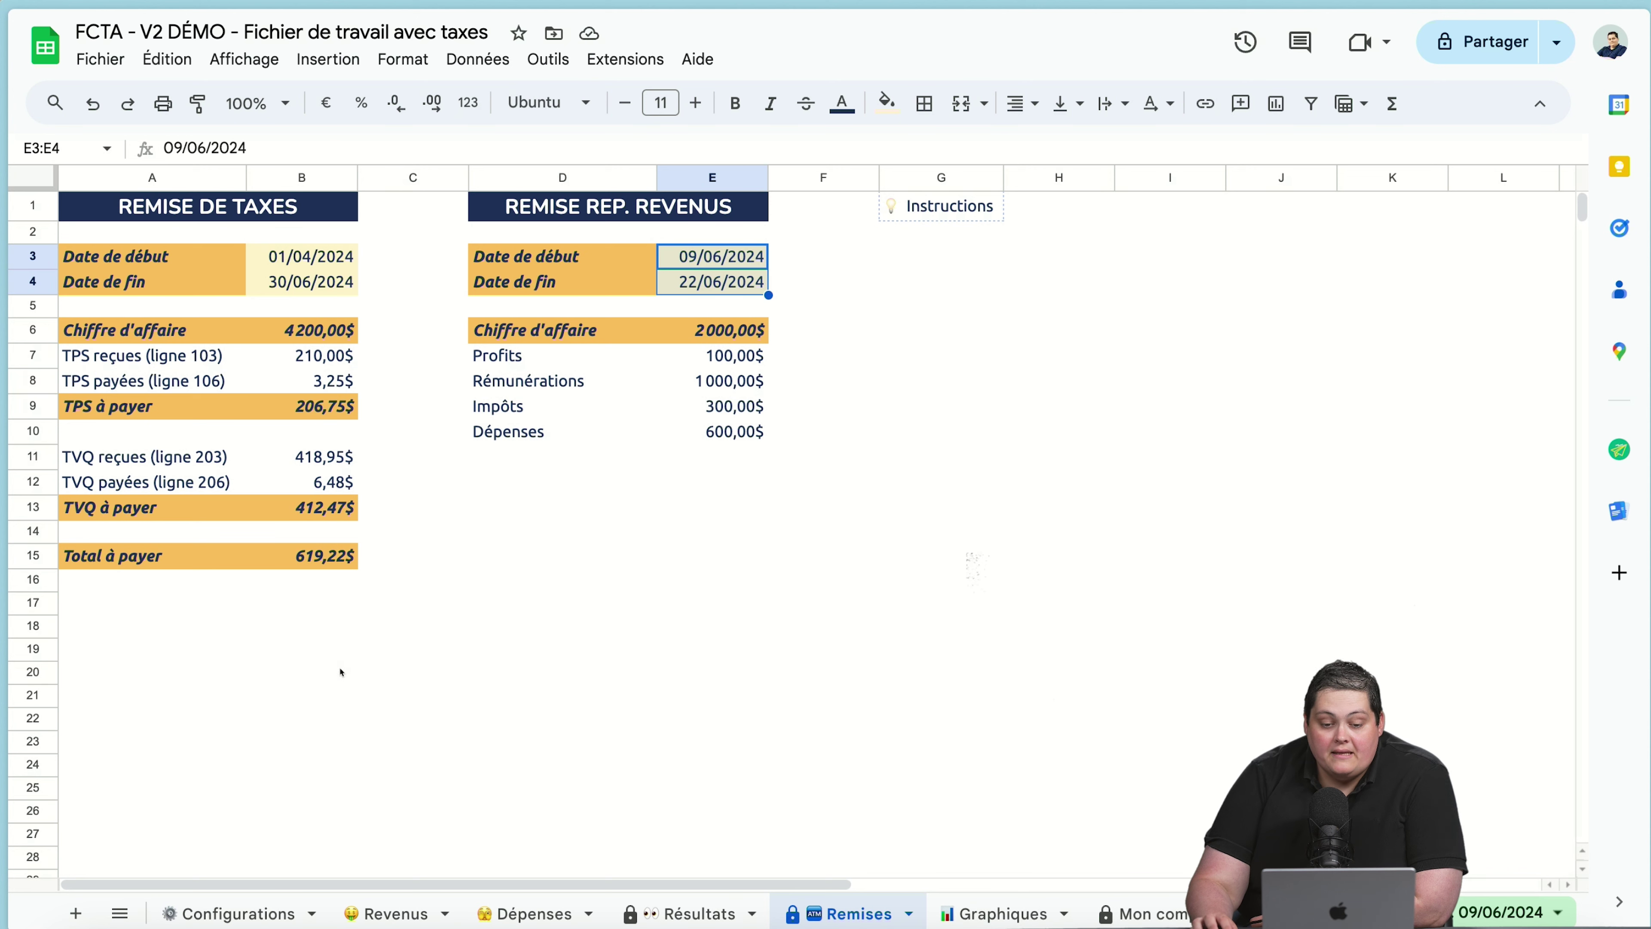
key("shift+Up")
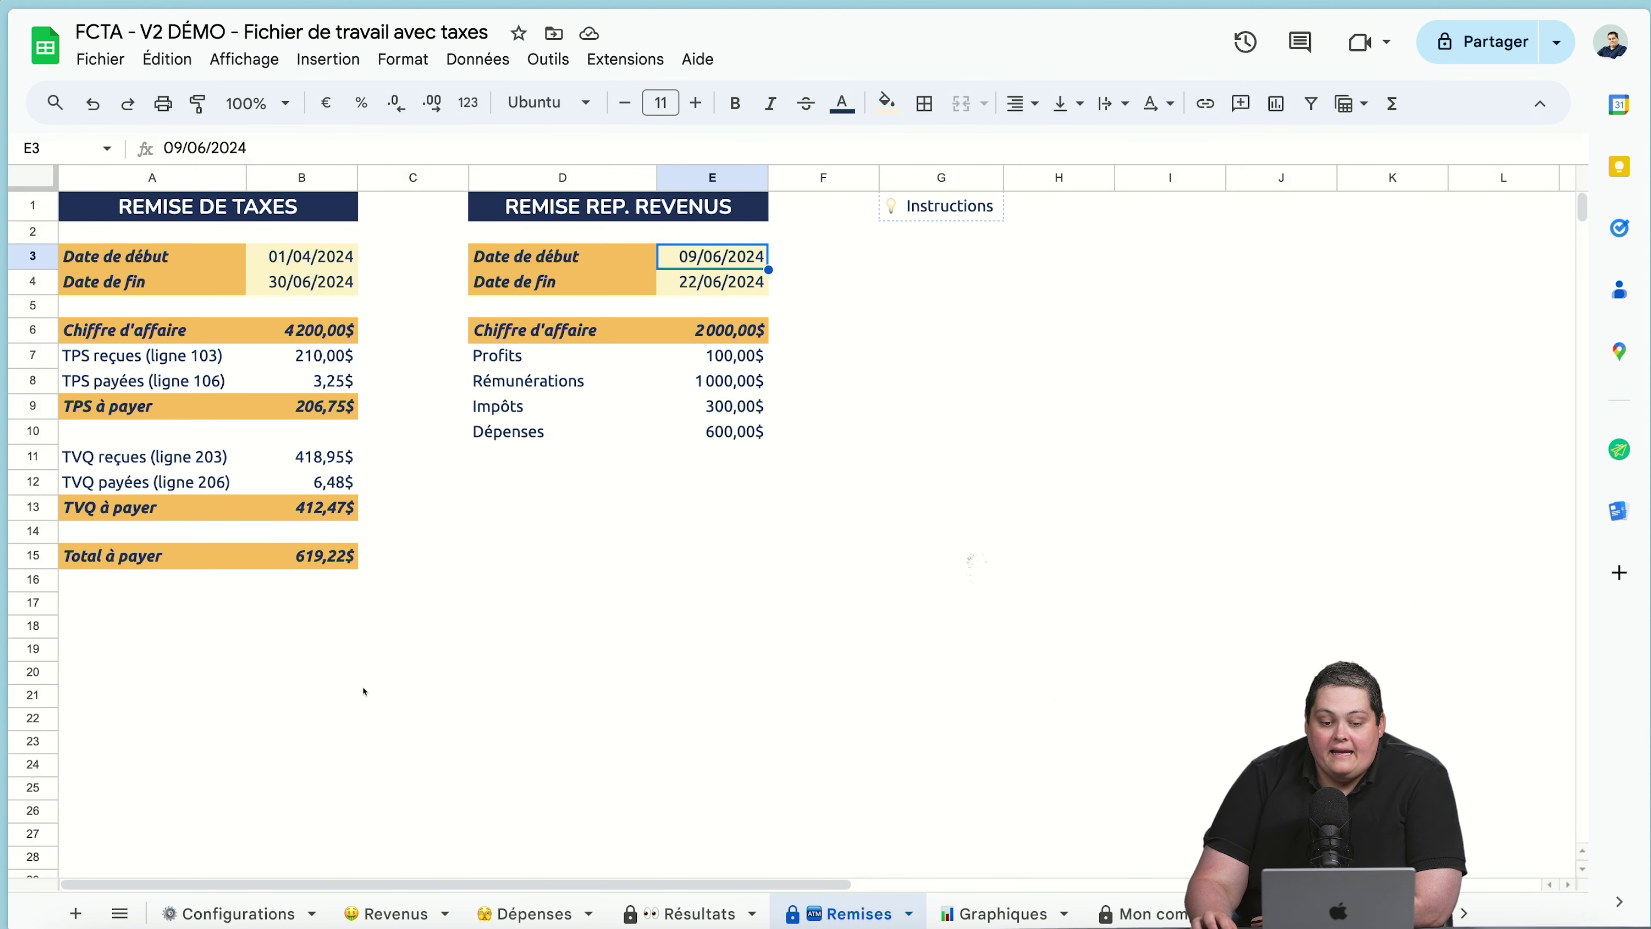
Step: Examine the block of amounts from Profits to Dépenses in the REMISE REP. REVENUS table
key("Down")
key("Down")
key("Down")
key("Down")
key("shift+Down")
key("shift+Down")
key("shift+Down")
key("Right")
key("Down")
key("Down")
key("Left")
key("Up")
key("Up")
key("shift+Down")
key("shift+Down")
key("shift+Down")
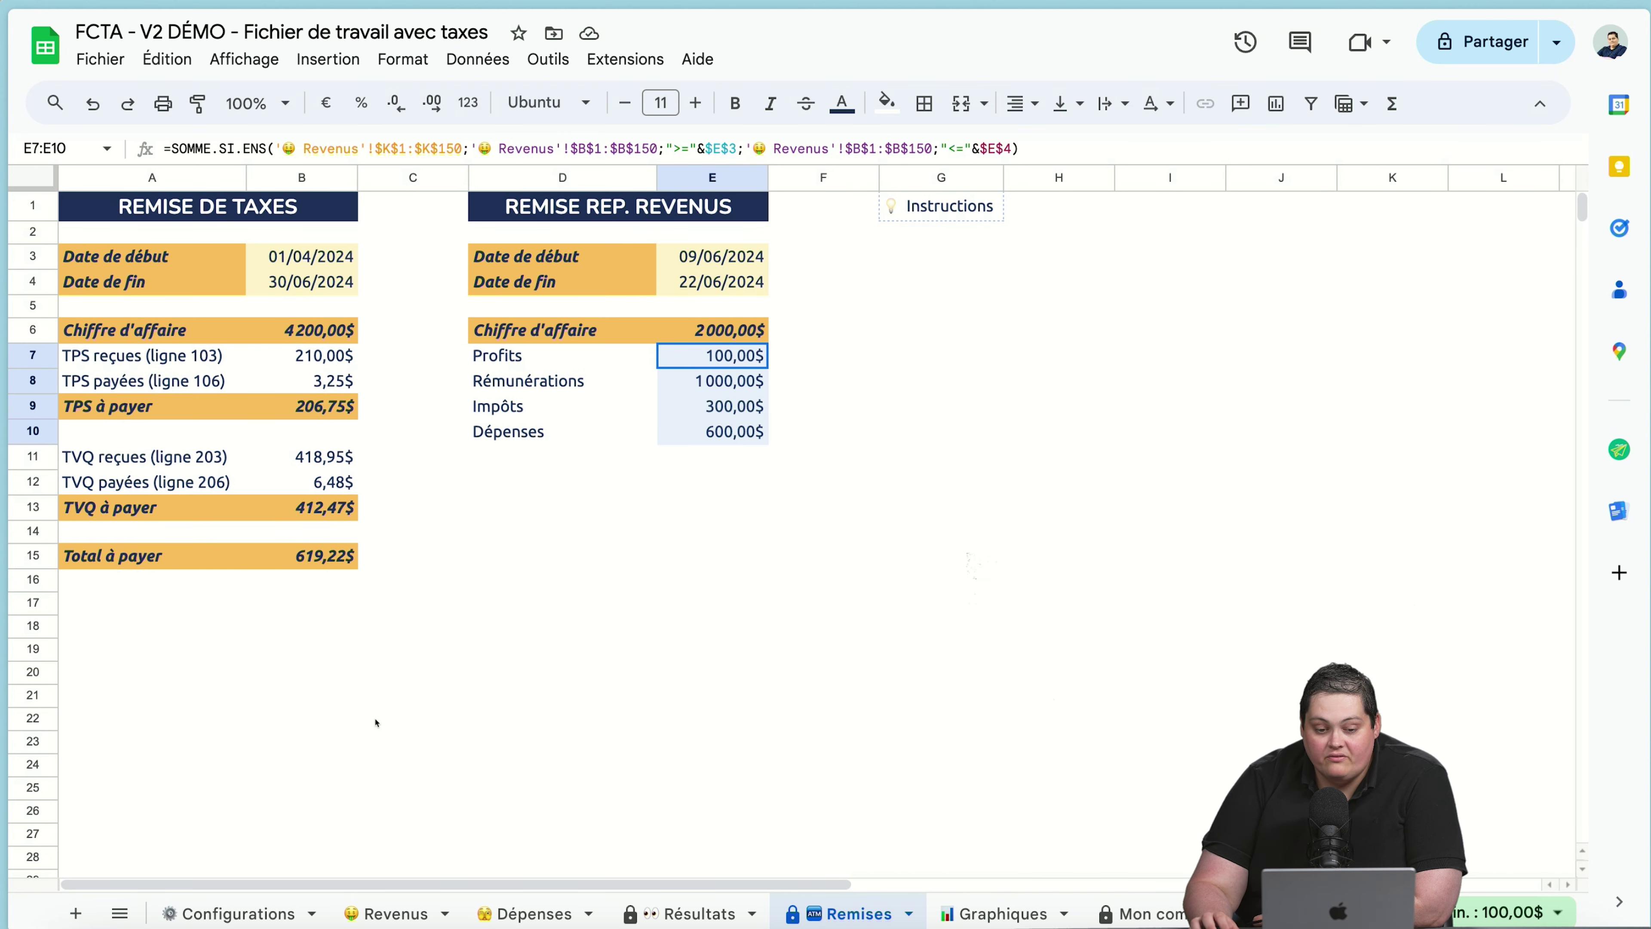
Step: Review Chiffre d'affaire, Profits, Rémunérations, Impôts and Dépenses one at a time in the revenue distribution table
key("Right")
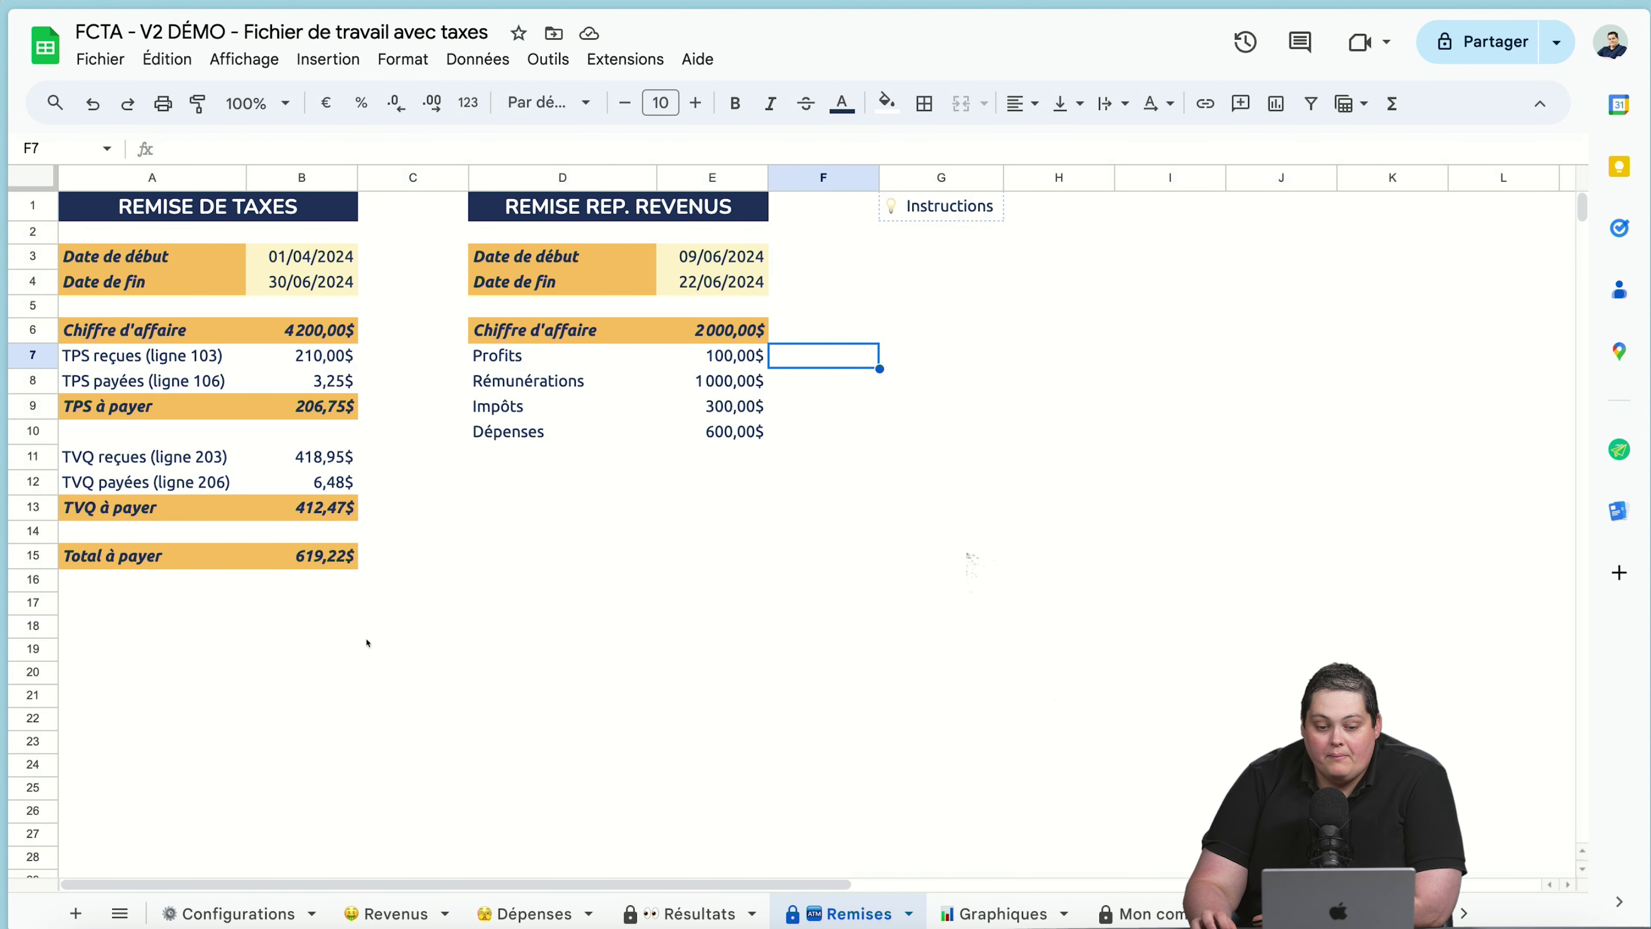
key("Up")
key("Left")
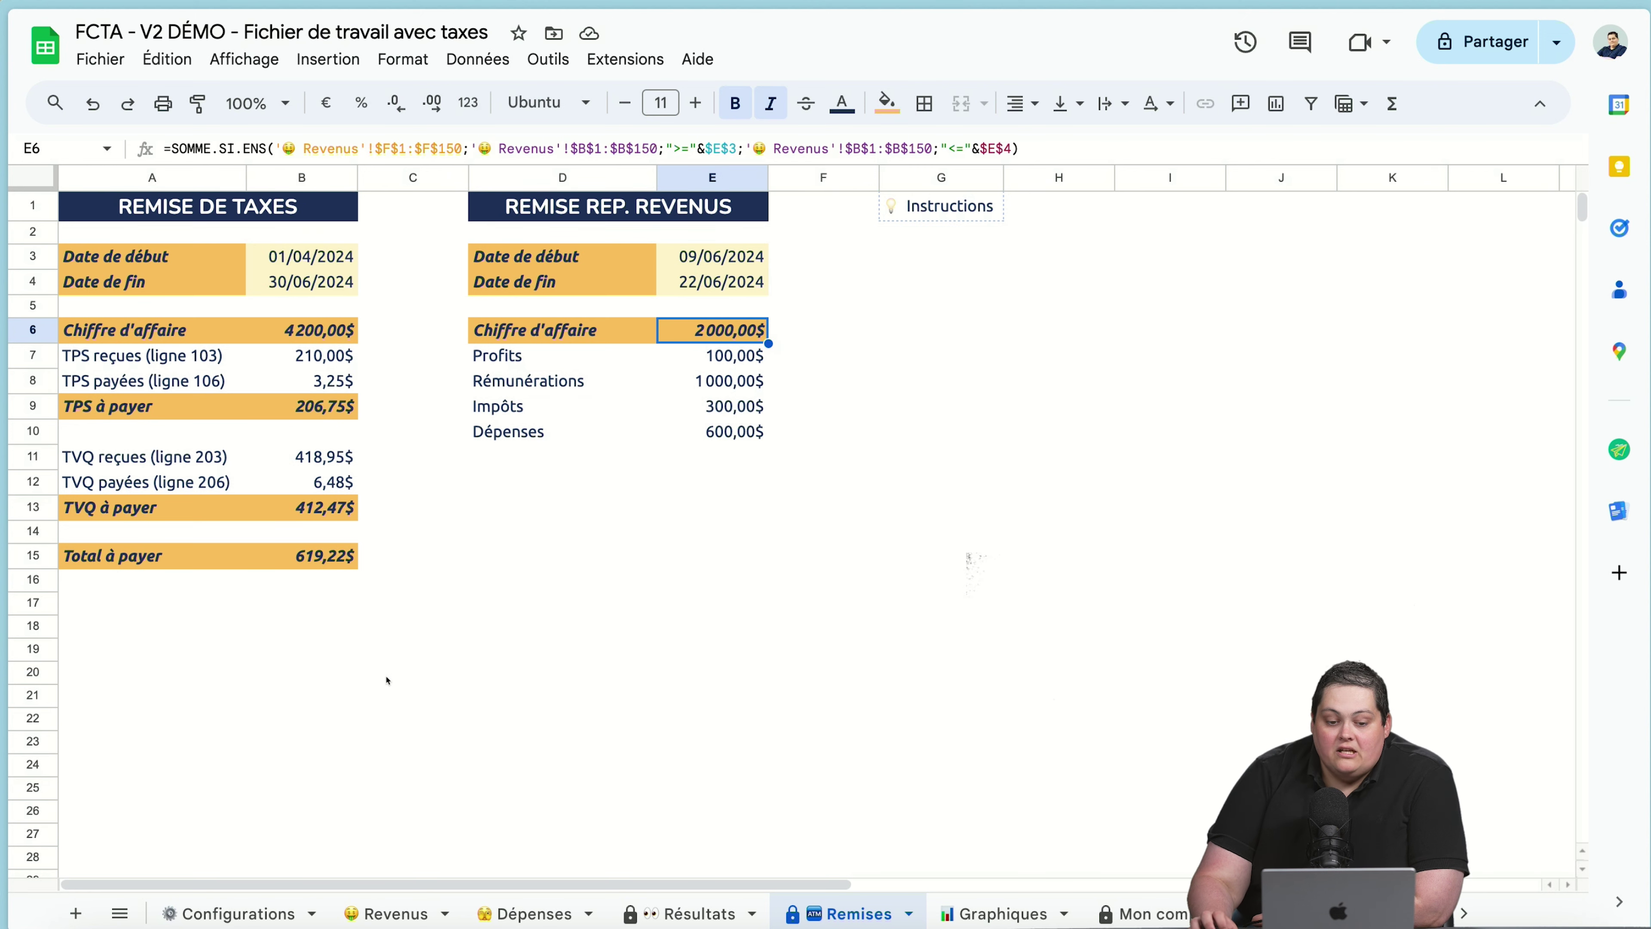
key("Down")
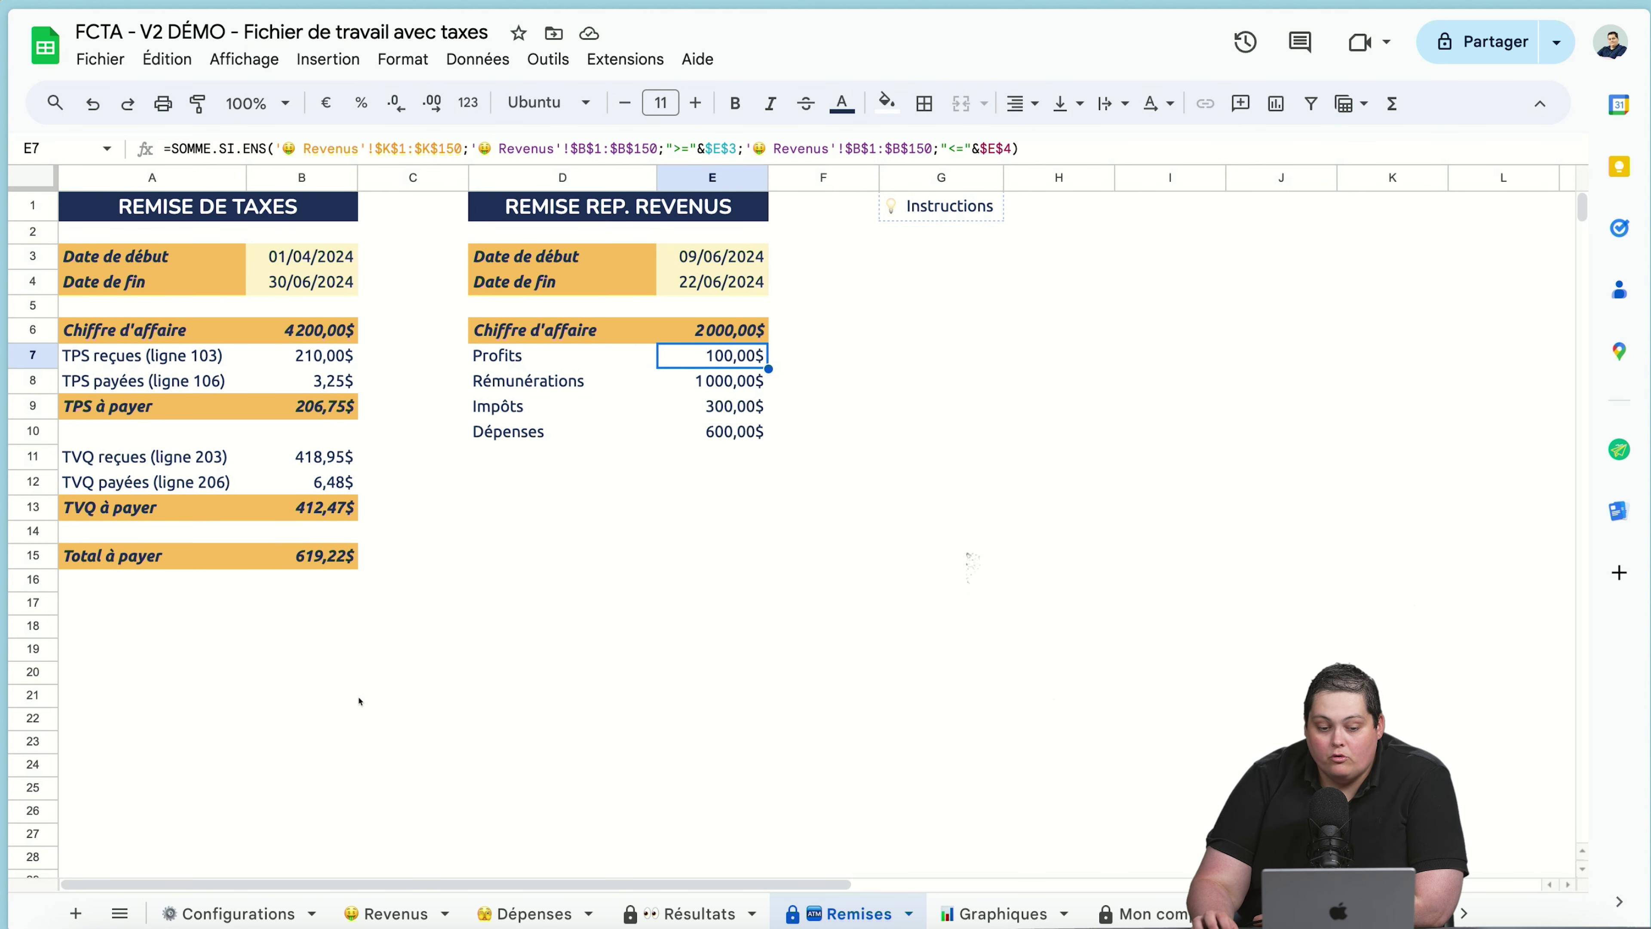
key("Down")
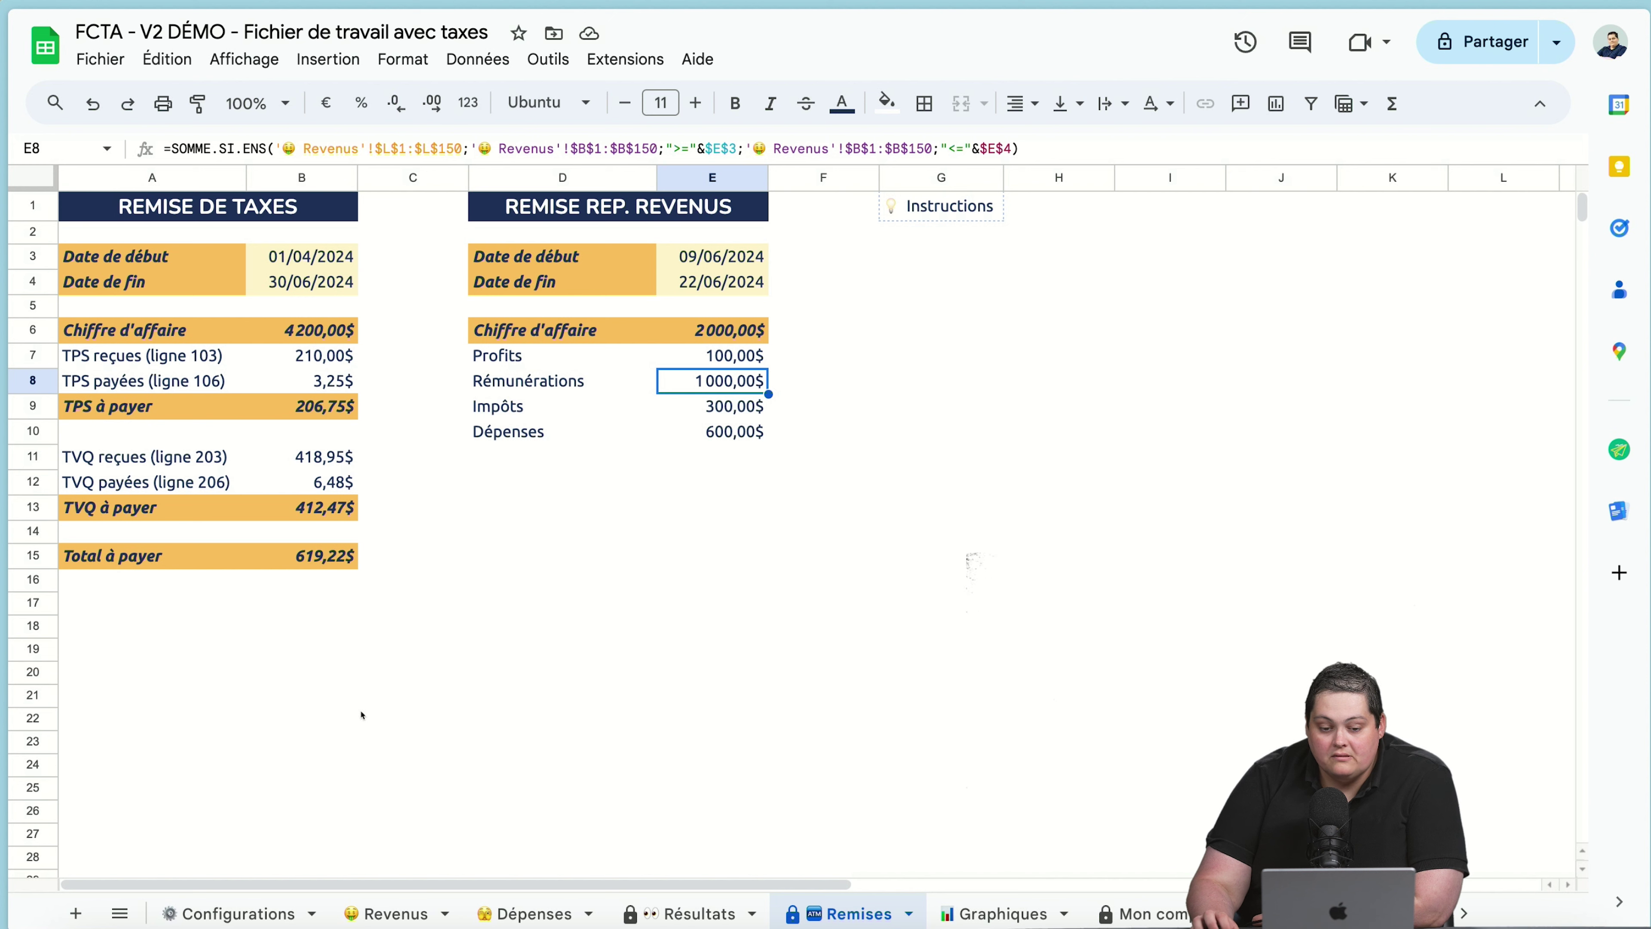
key("Down")
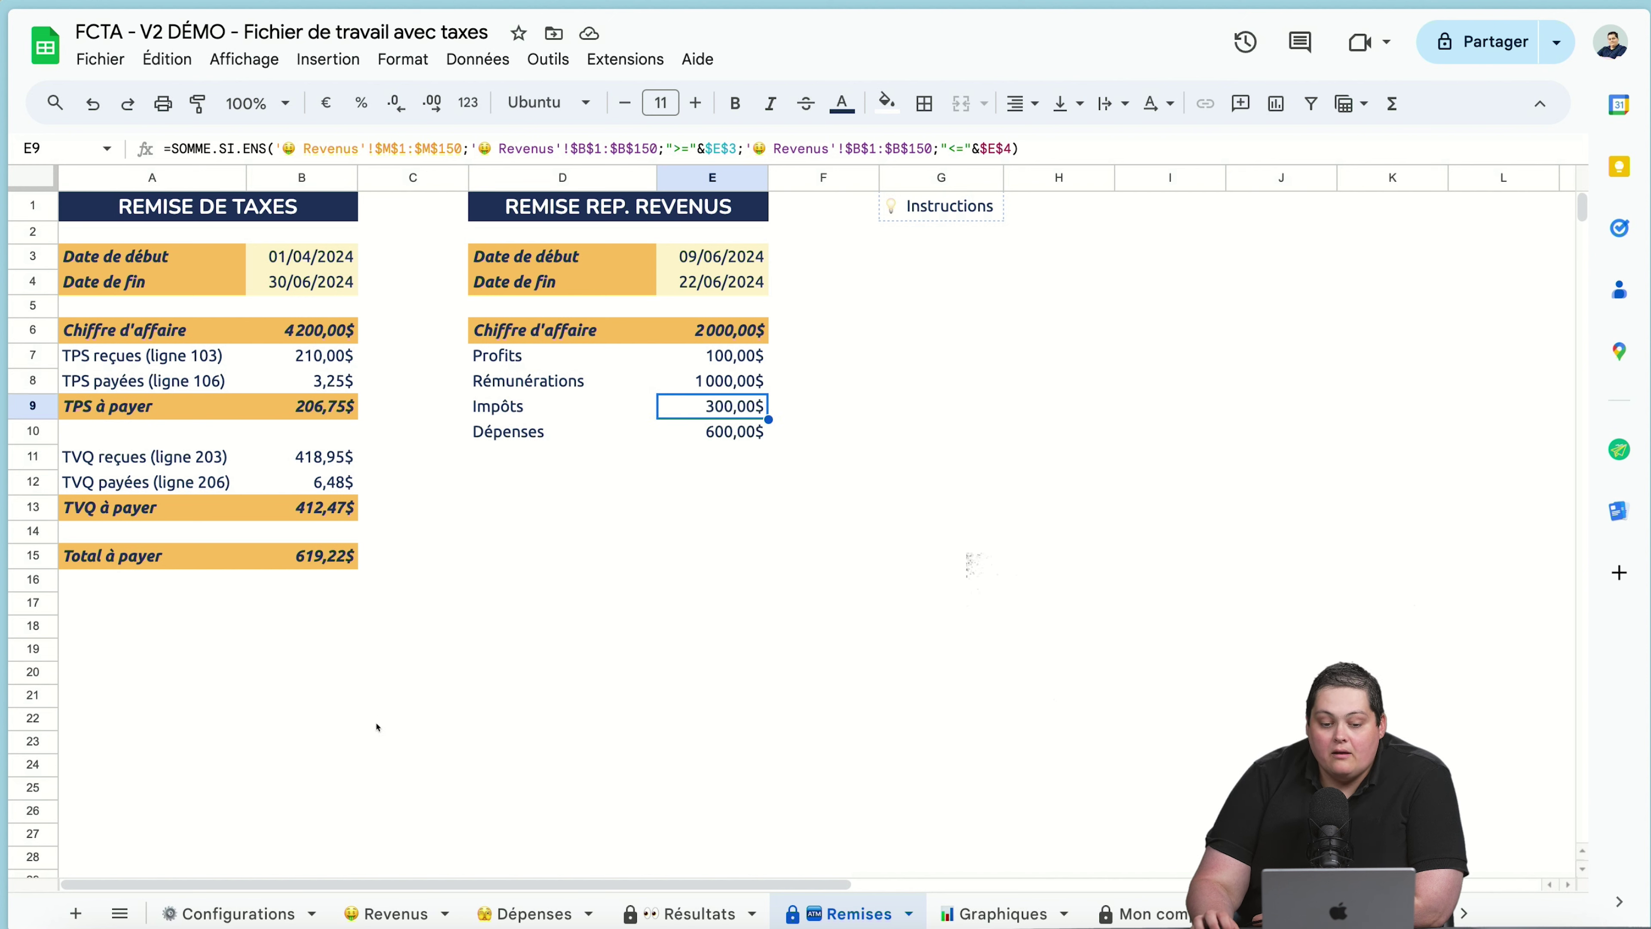
key("Down")
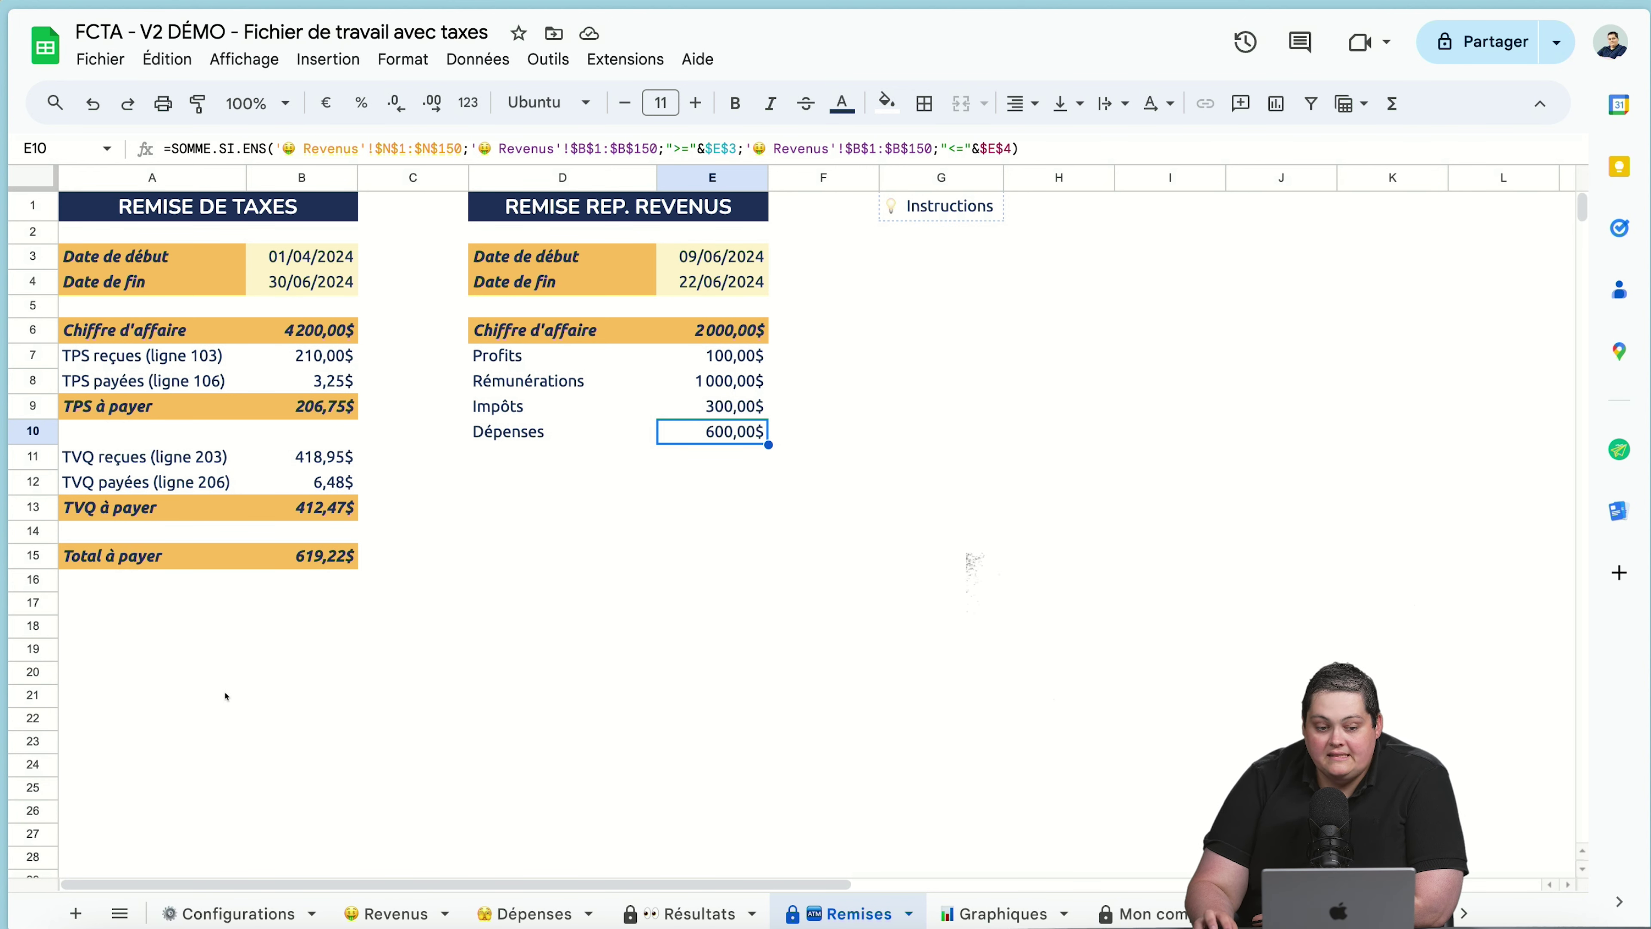
Step: Compare the start and end dates of the tax remittance with those of the revenue distribution, and clear the selection
left_click_drag(301, 257, 301, 282)
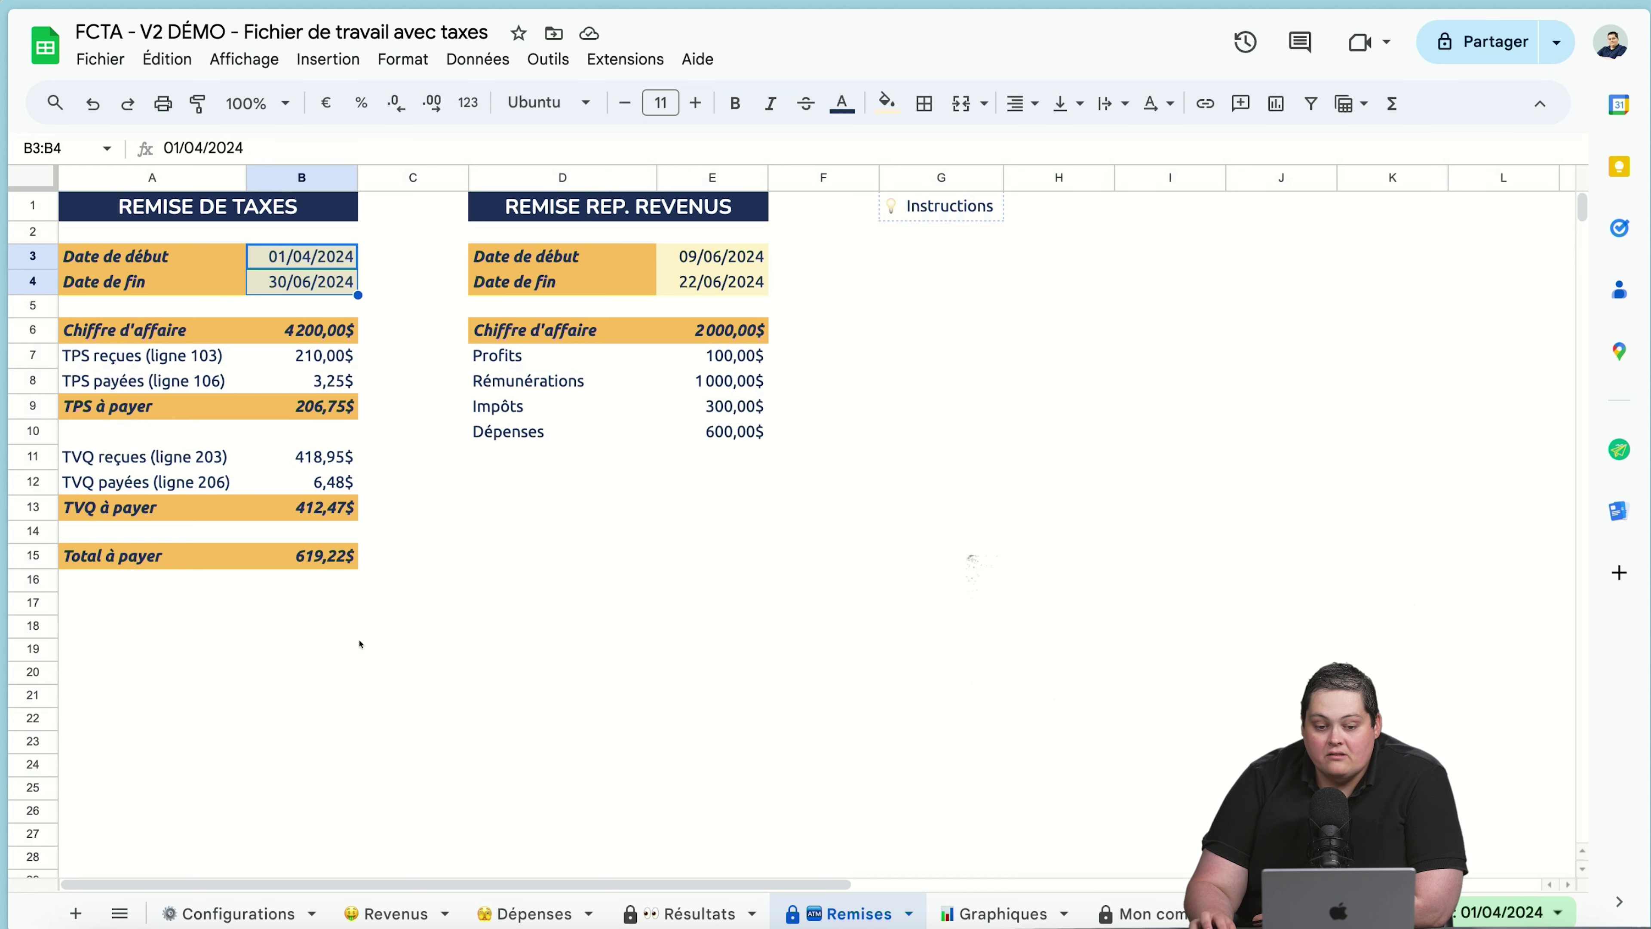
left_click_drag(712, 257, 712, 282)
left_click(1059, 305)
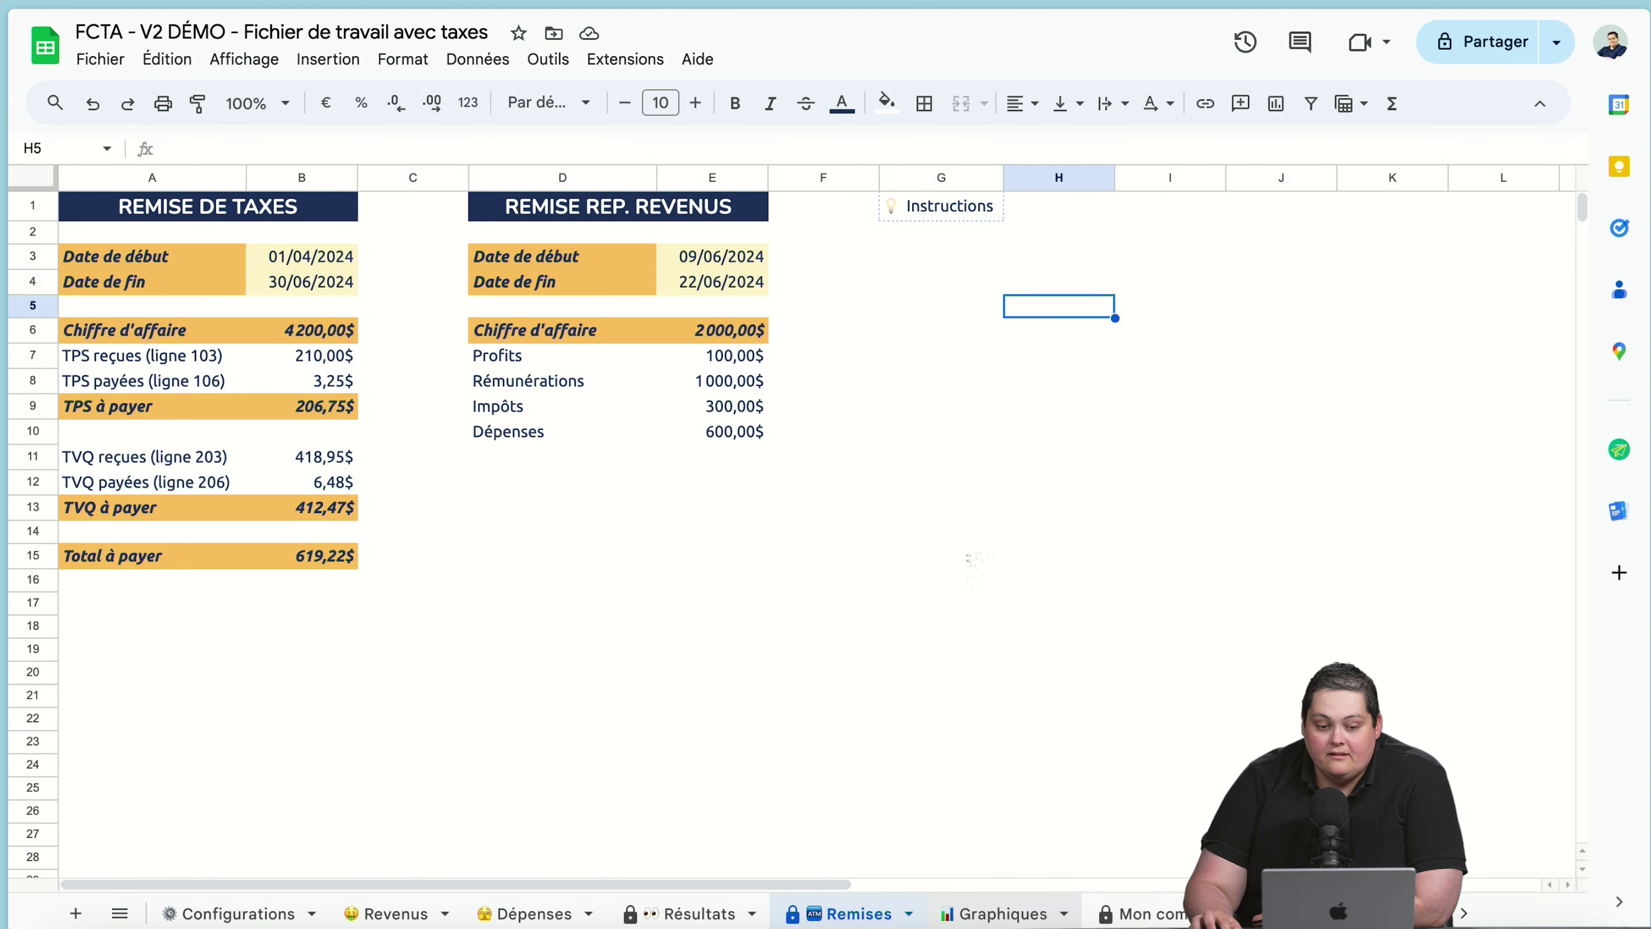
Step: Open the Graphiques sheet and examine the charts of revenue and expenses by category and month, remuneration and profits
left_click(1001, 914)
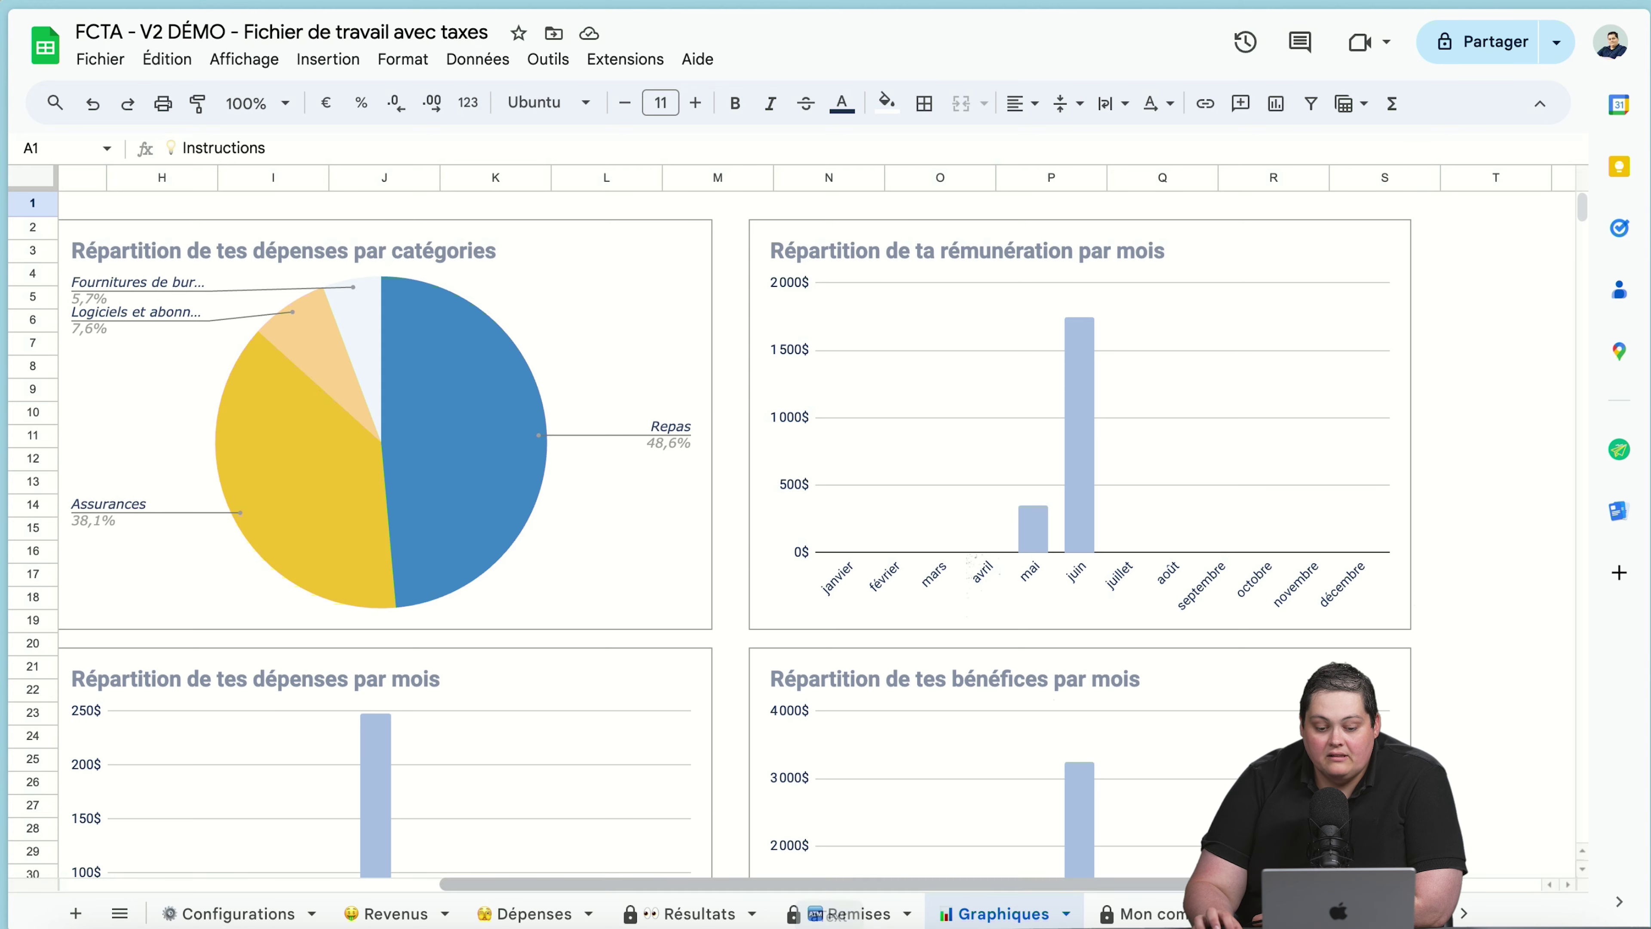
scroll(135, 799, "left", 10)
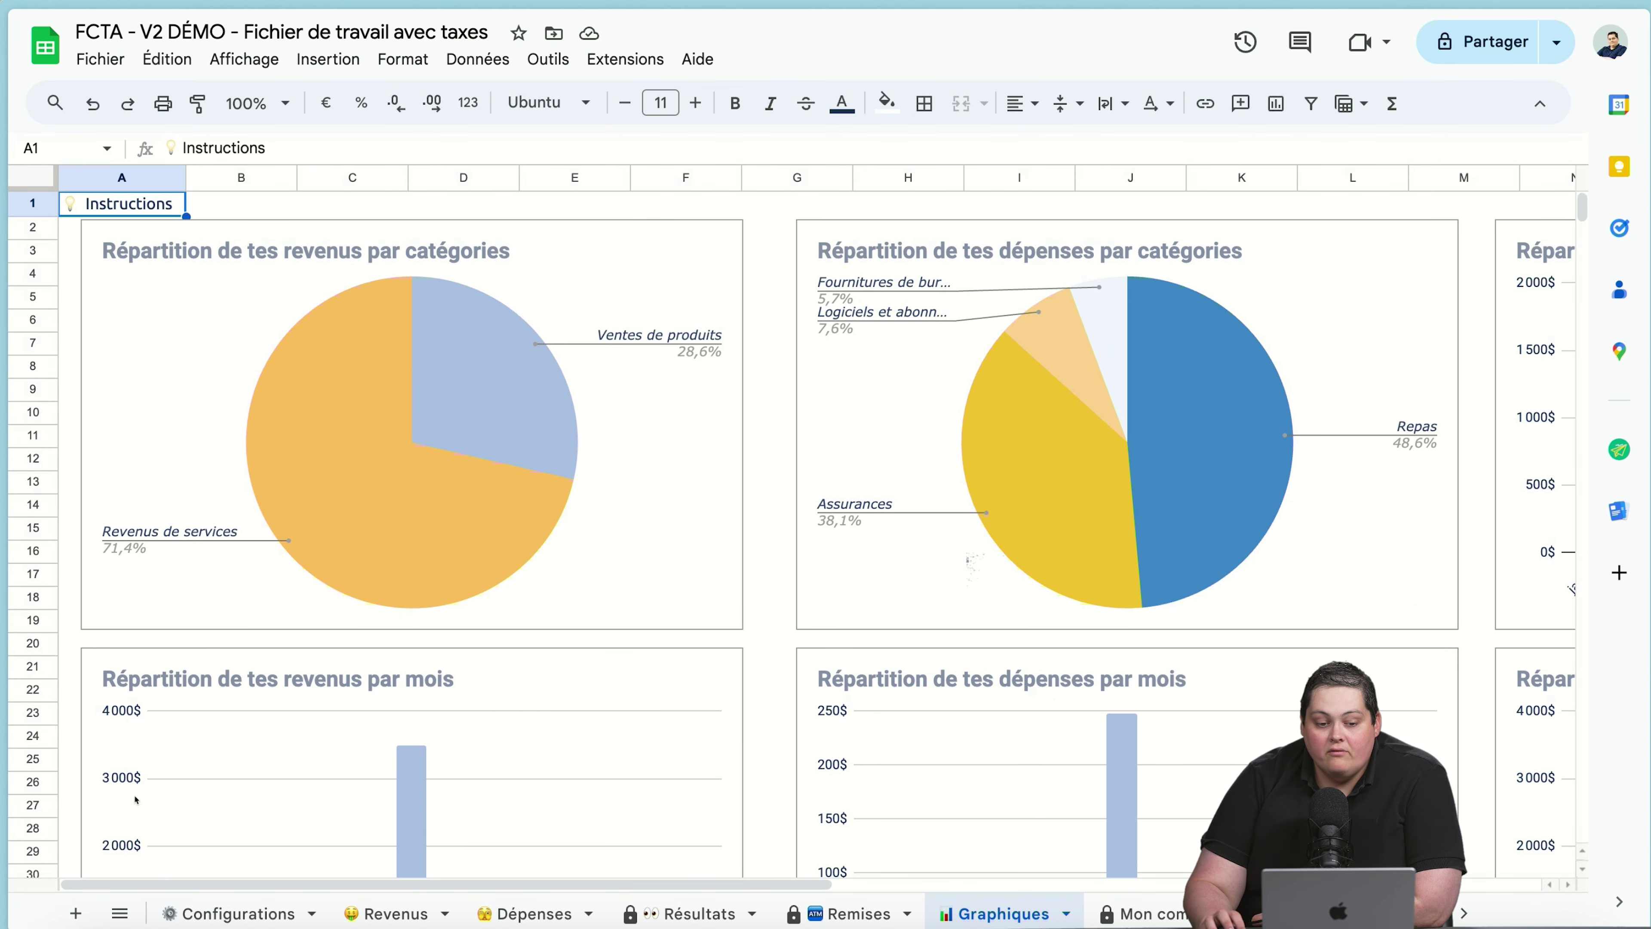
scroll(409, 804, "down", 3)
left_click(409, 804)
scroll(543, 744, "up", 3)
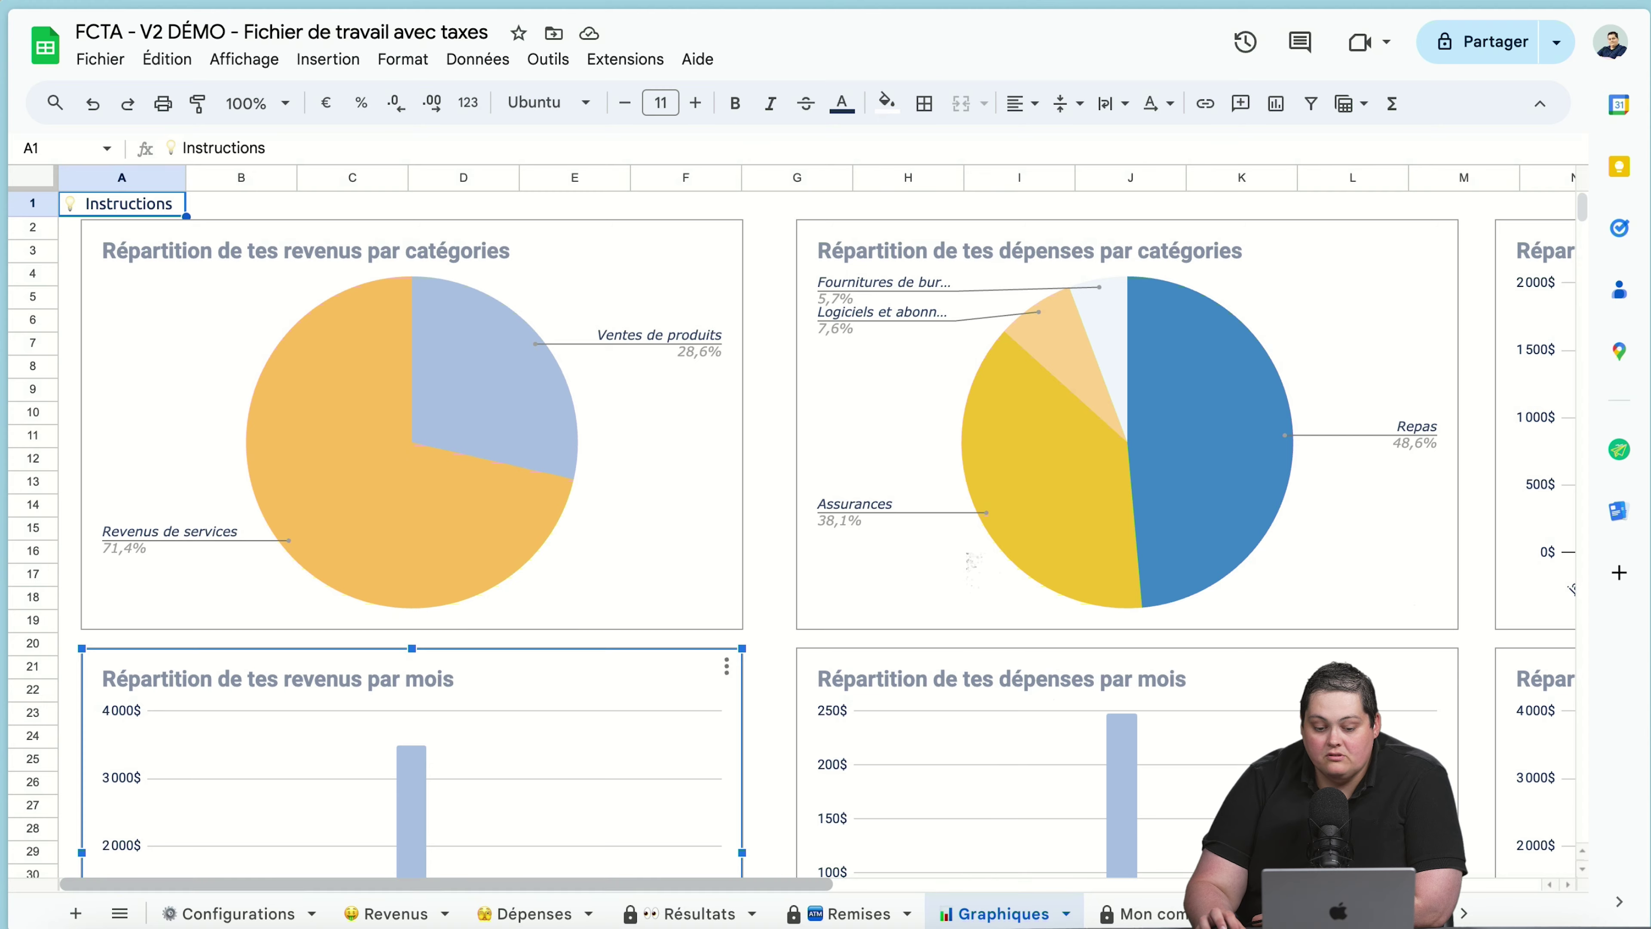
scroll(655, 729, "right", 8)
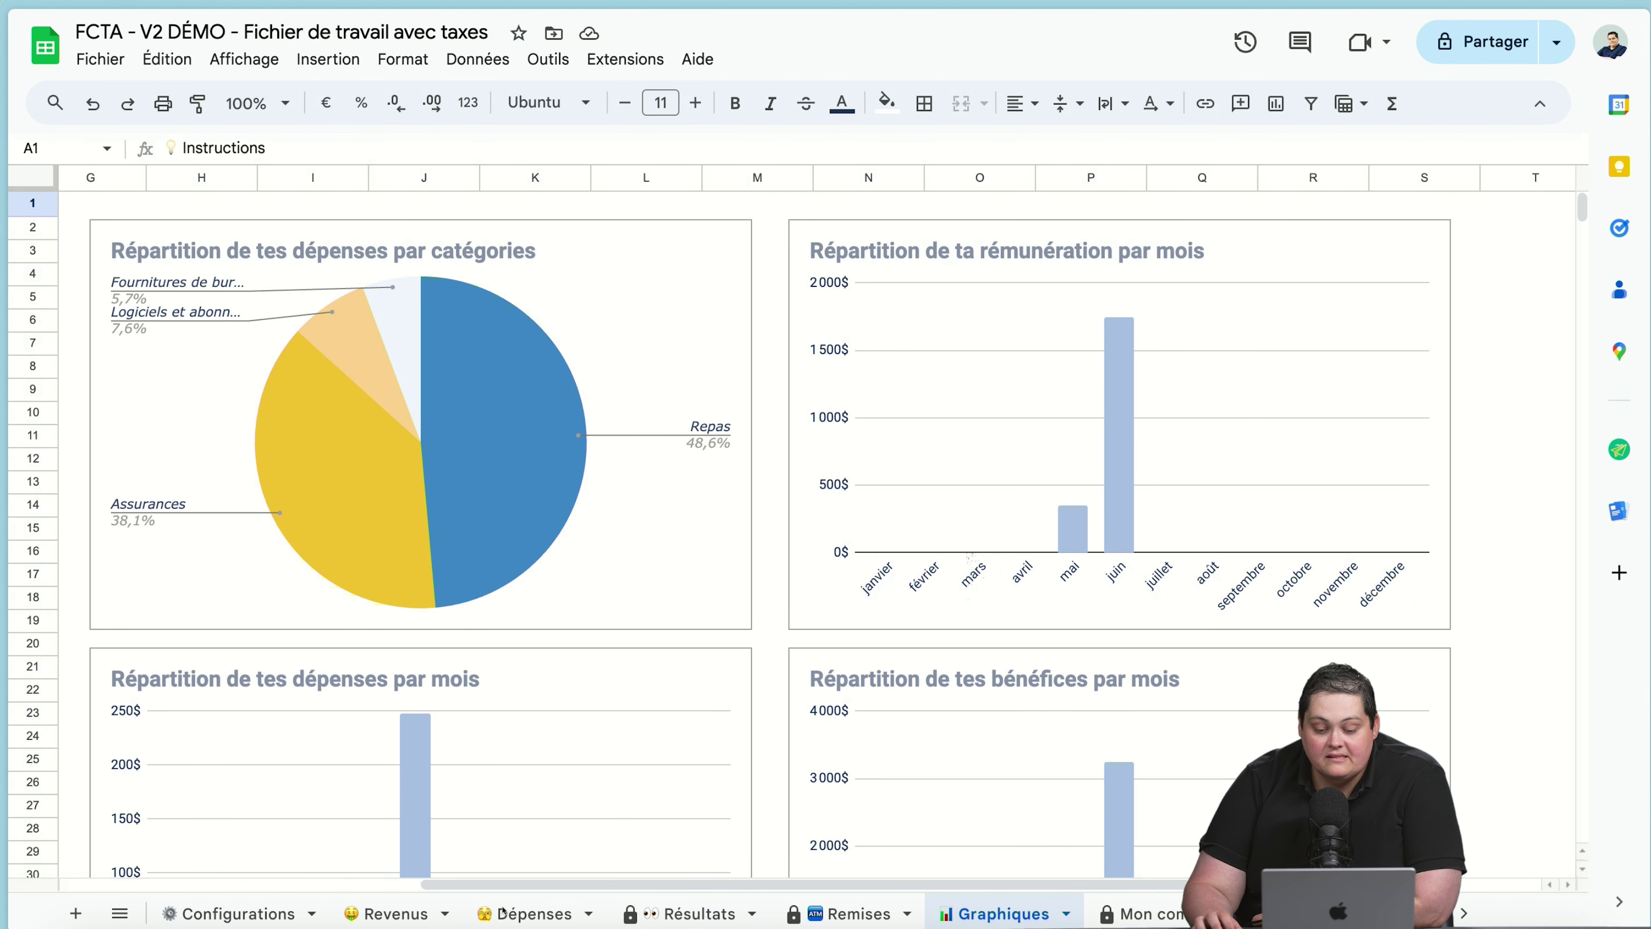
Step: Open the Mon comptable sheet and examine the income statement, including its expense lines from Publicité to Autre dépenses
left_click(1144, 914)
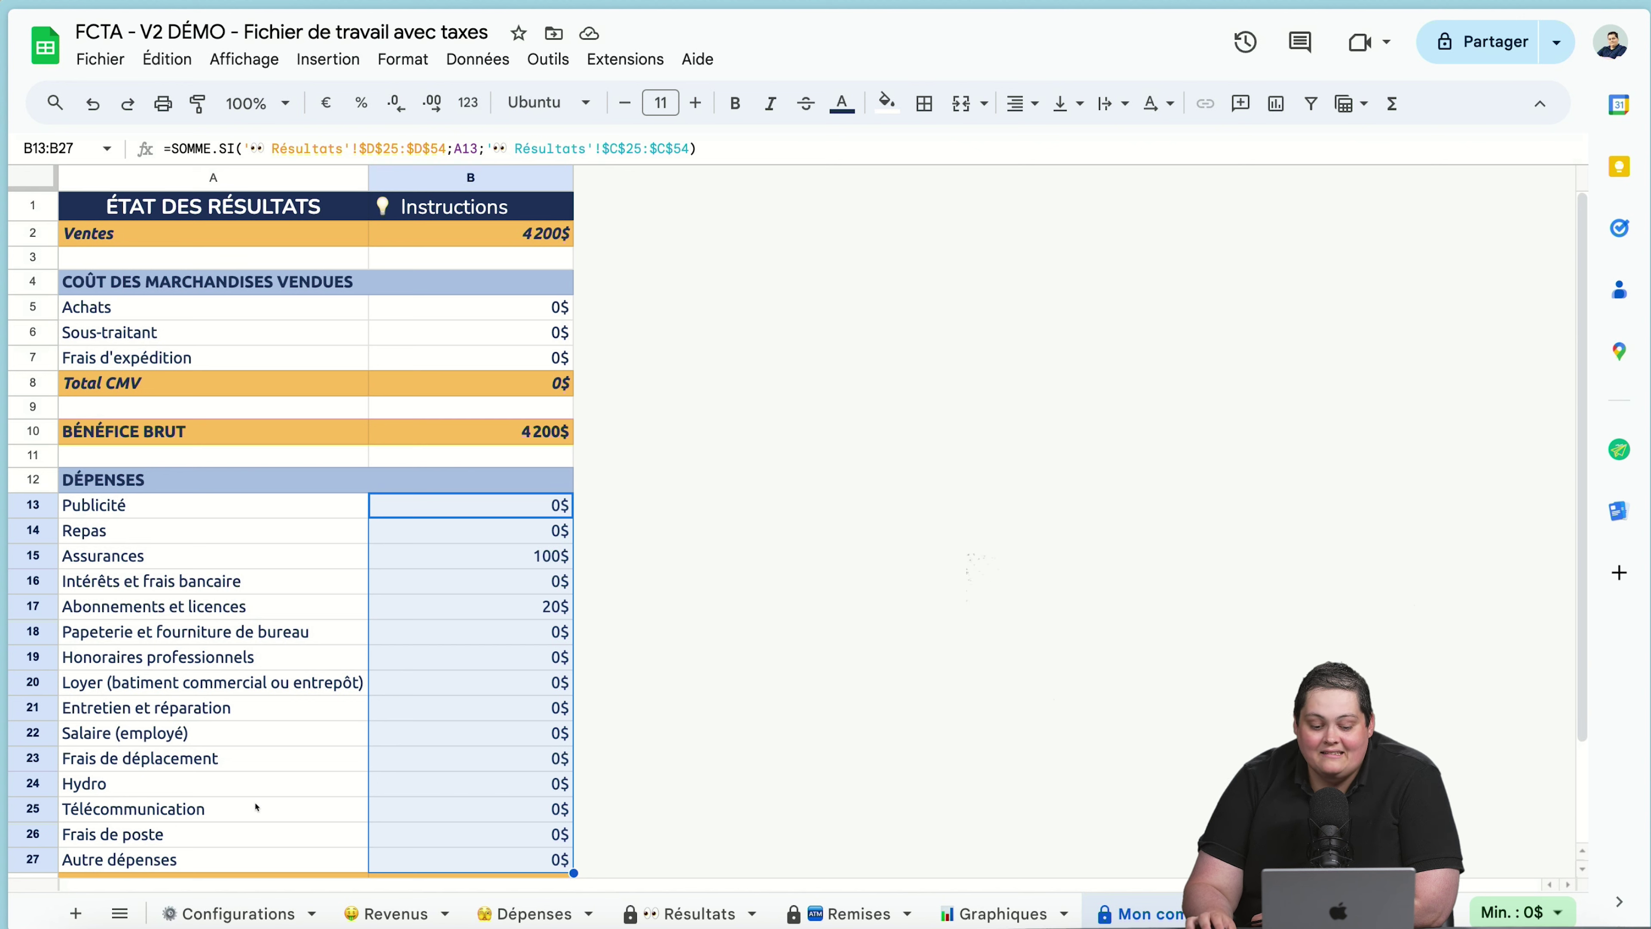
scroll(1145, 914, "right", 3)
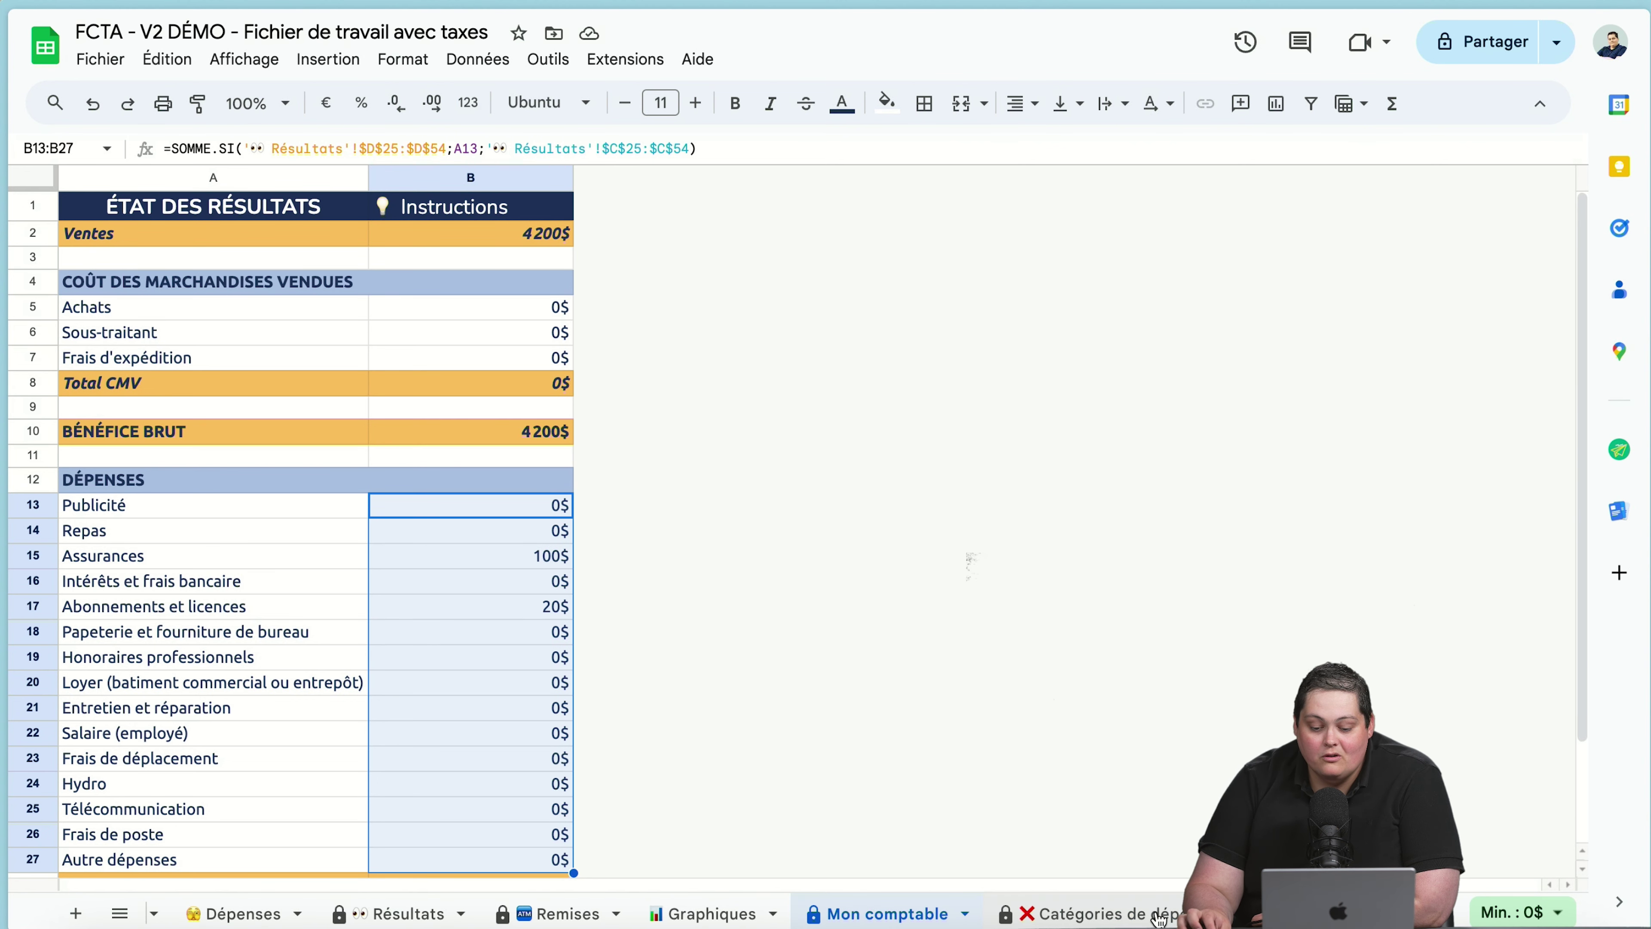